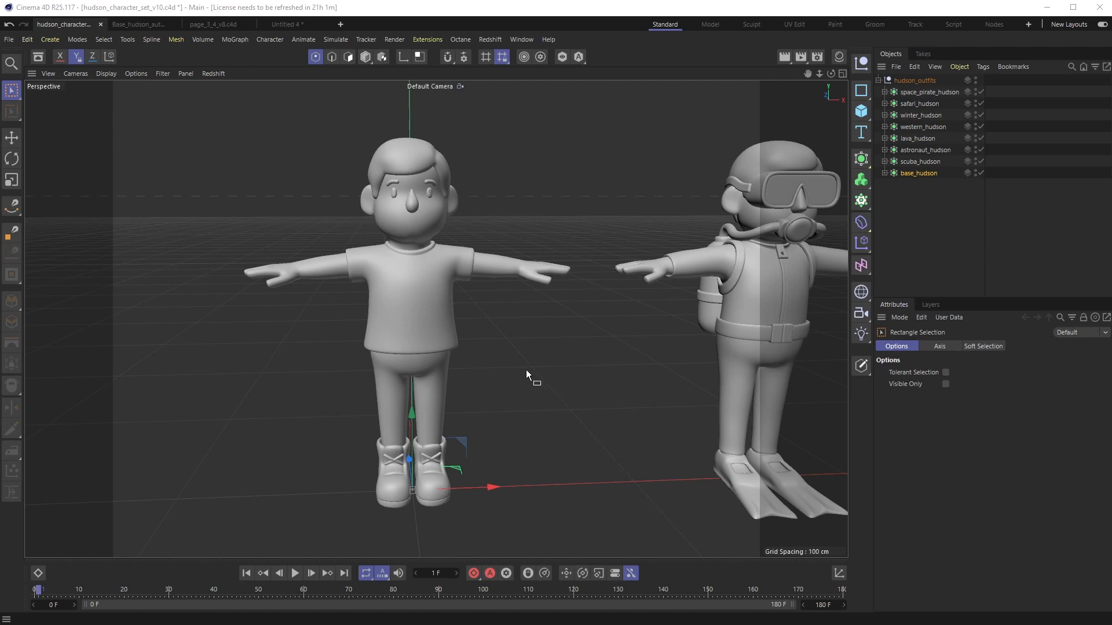
View the character set, switch to the Base_hudson_auto_rig_v3 document and inspect the rigged base character
alt+drag(541, 360, 430, 352)
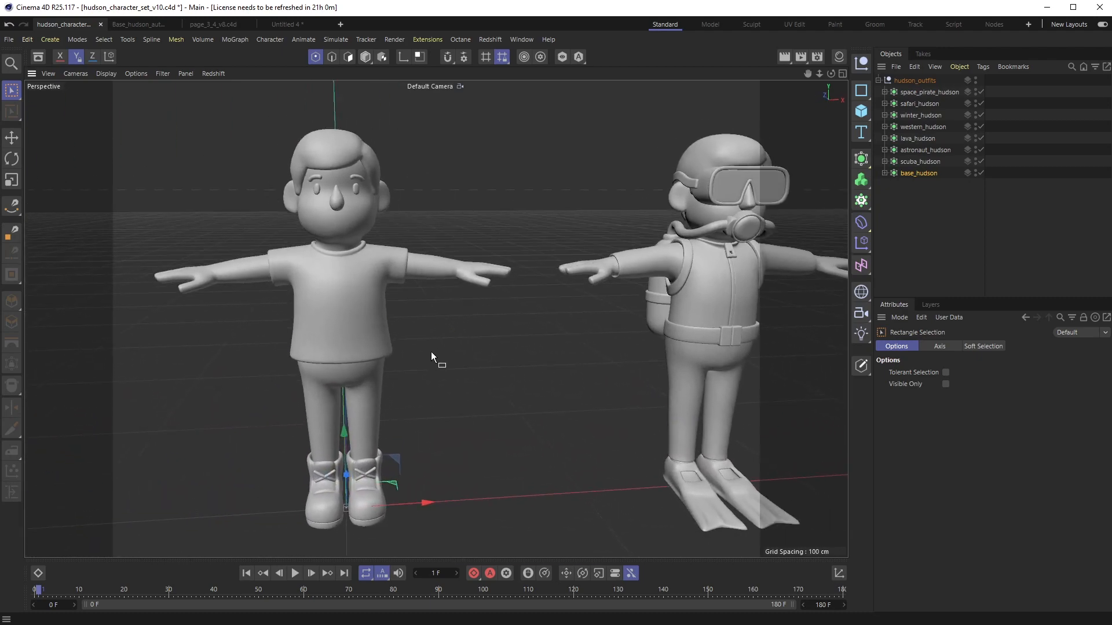
click(226, 28)
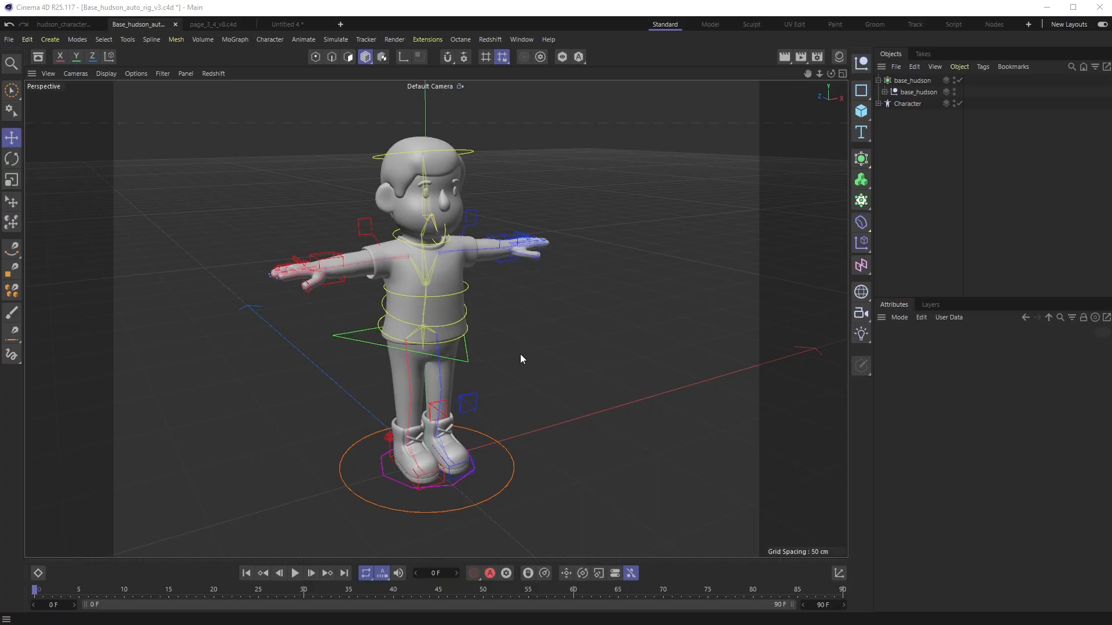
alt+drag(520, 359, 599, 343)
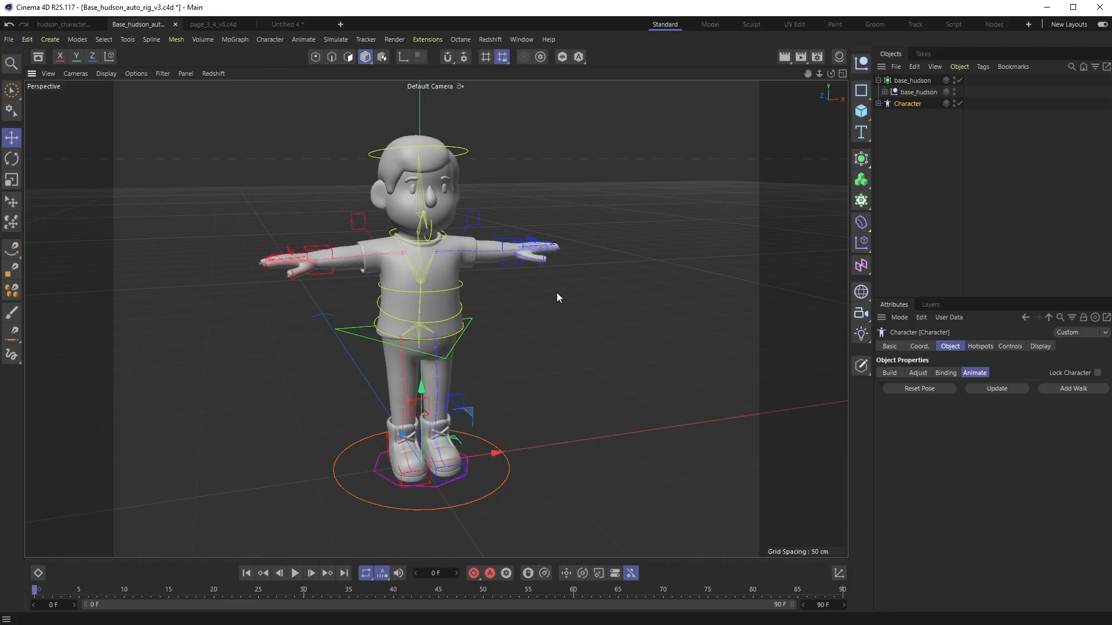
Try moving the rig's torso controller, and undo the move
click(450, 362)
mouse_move(450, 362)
alt+mouse_down()
mouse_move(534, 352)
mouse_move(422, 335)
mouse_move(574, 373)
mouse_move(435, 333)
mouse_move(455, 356)
alt+mouse_up()
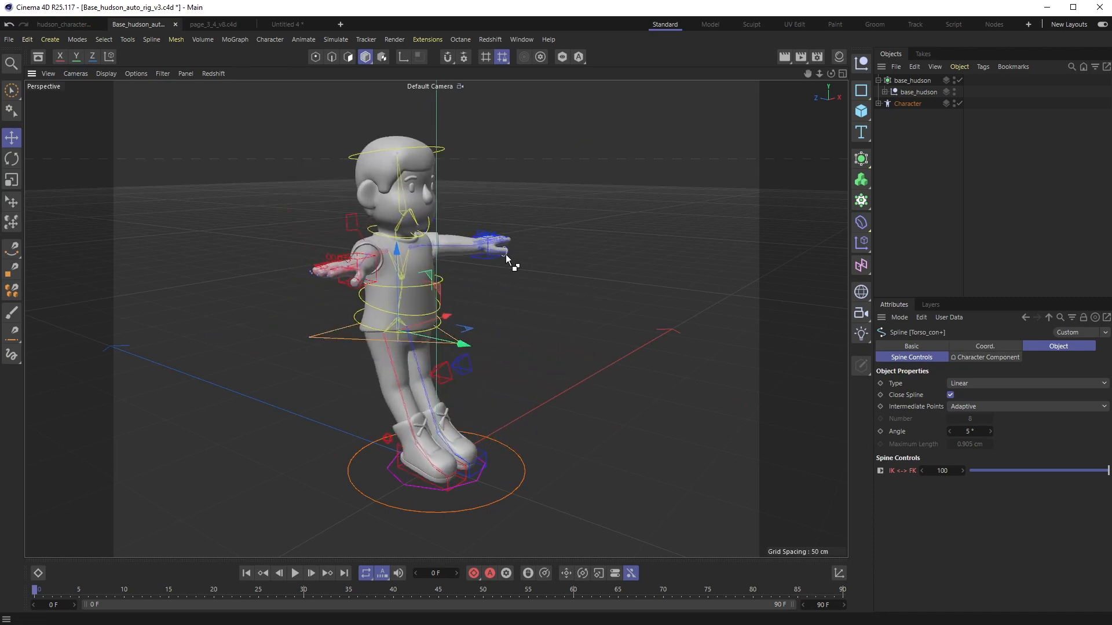
key(ctrl+z)
Try moving the left arm's IK controller on the rigged character, and undo the move
click(487, 257)
alt+drag(548, 274, 440, 272)
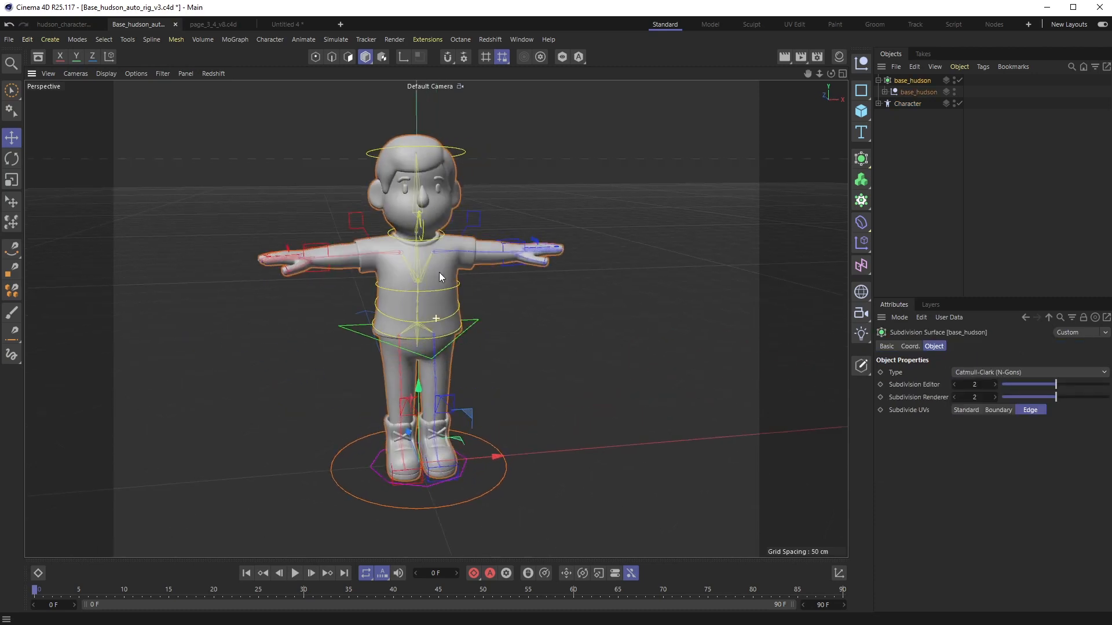
click(509, 247)
drag(507, 185, 569, 350)
key(ctrl+z)
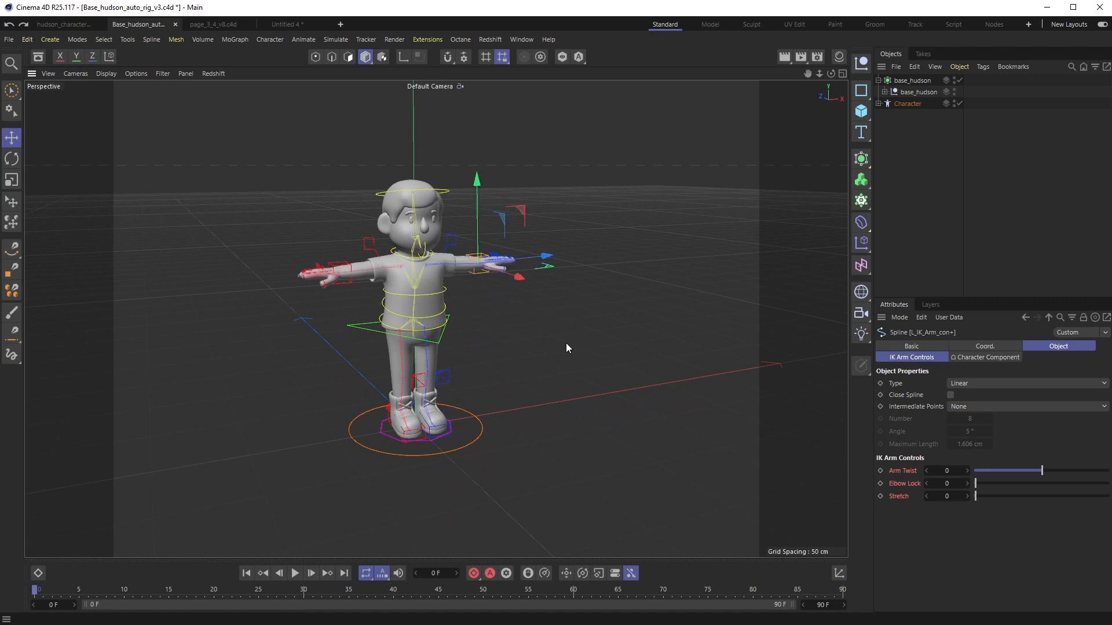
scroll(448, 257, down, 1)
scroll(448, 257, up, 4)
alt+drag(380, 412, 267, 503)
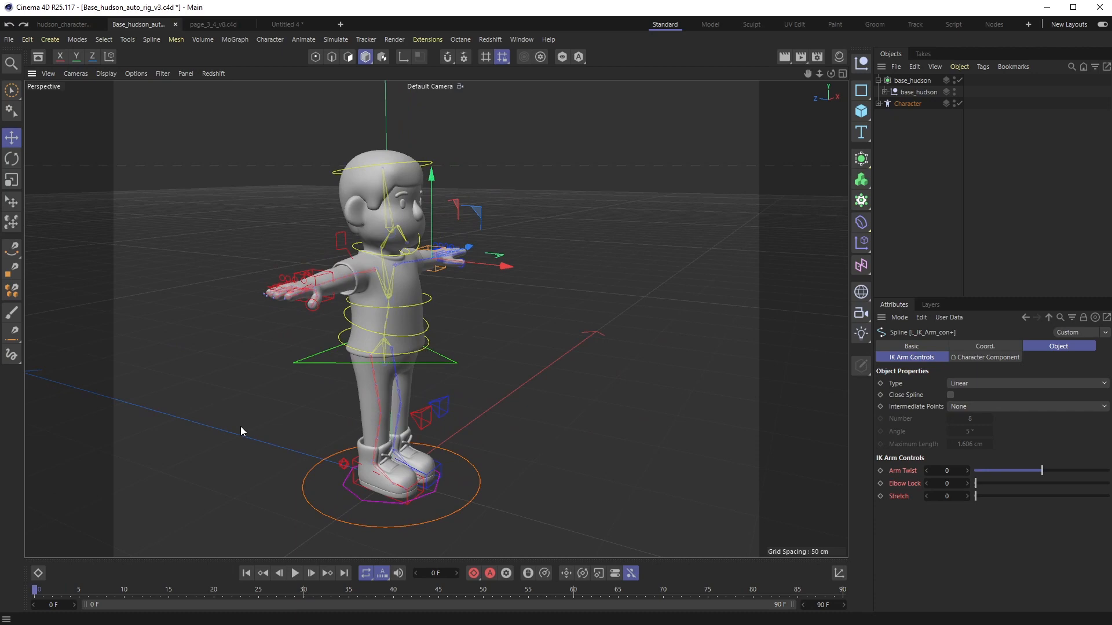
alt+drag(549, 345, 510, 377)
In the Untitled 4 document, create a Character object and add Root and Spine (IK/FK Blend) components from the Advanced Biped template
click(287, 24)
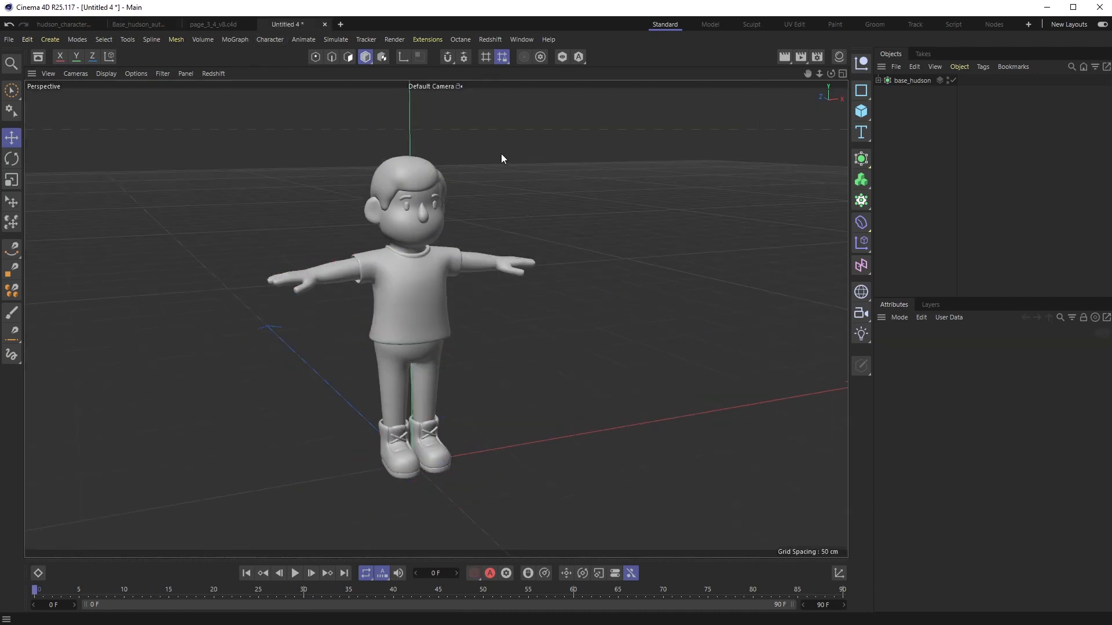
click(262, 41)
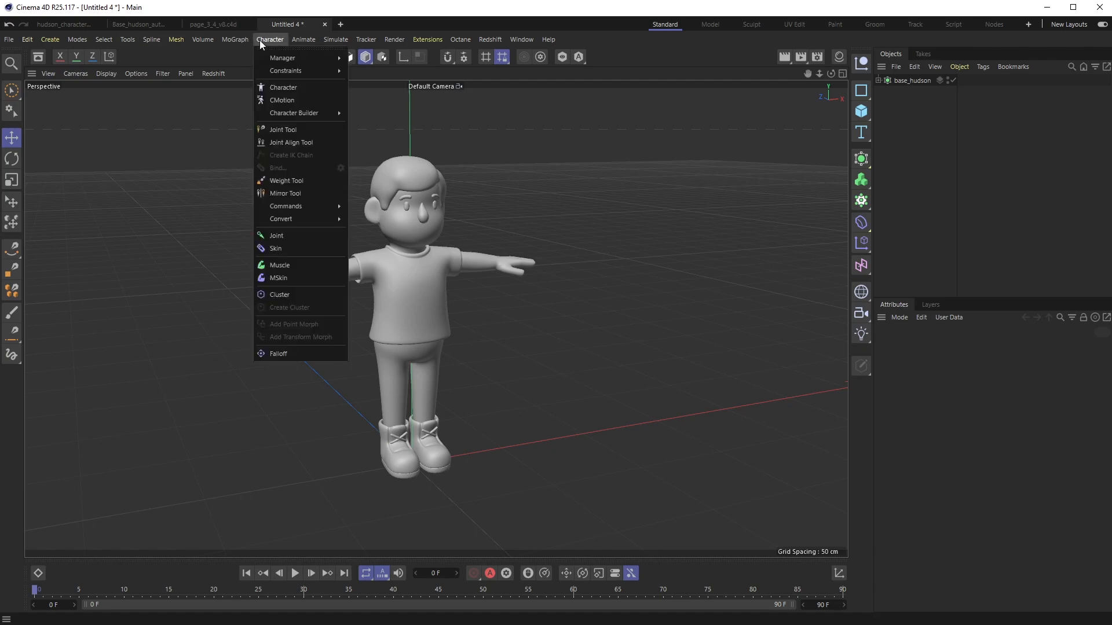
click(281, 89)
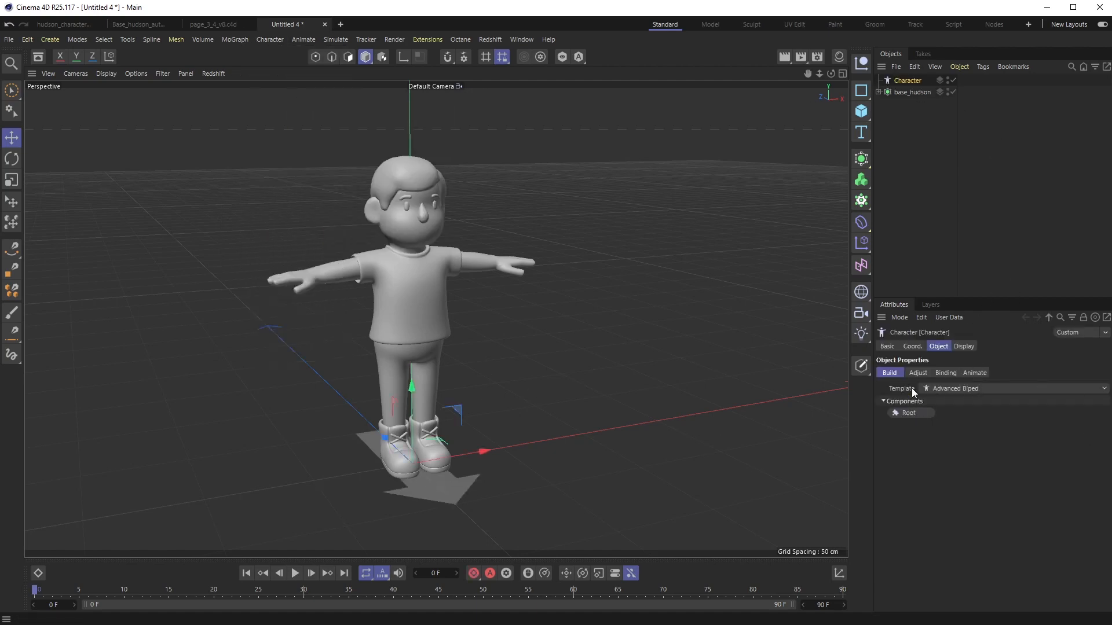
click(911, 414)
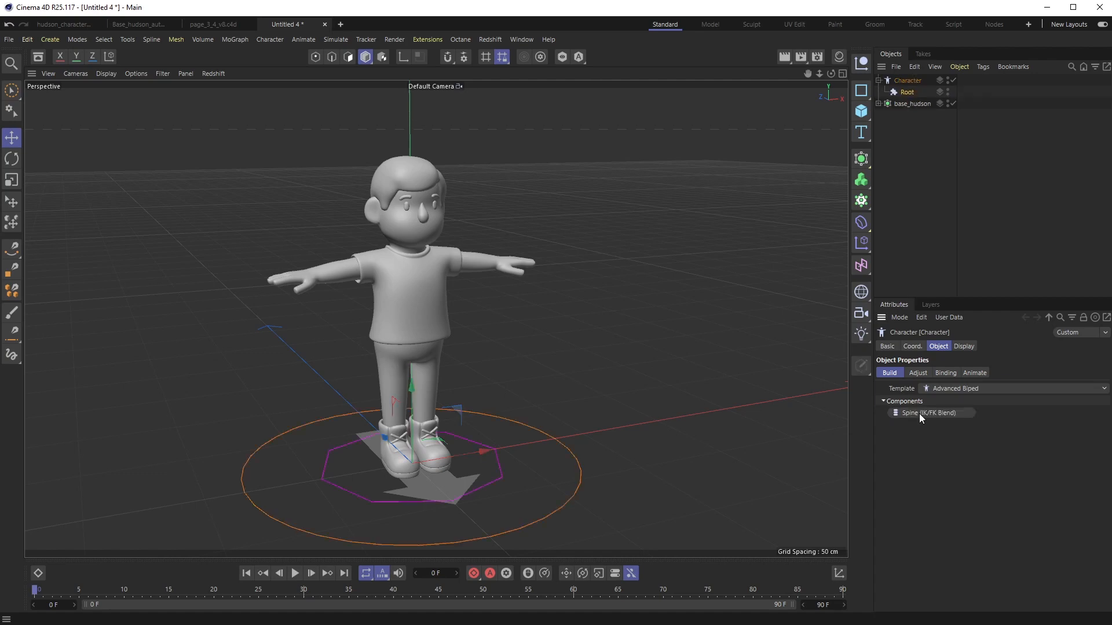
click(920, 413)
Add left and right Arm (IK/FK Only) components under the spine
click(902, 414)
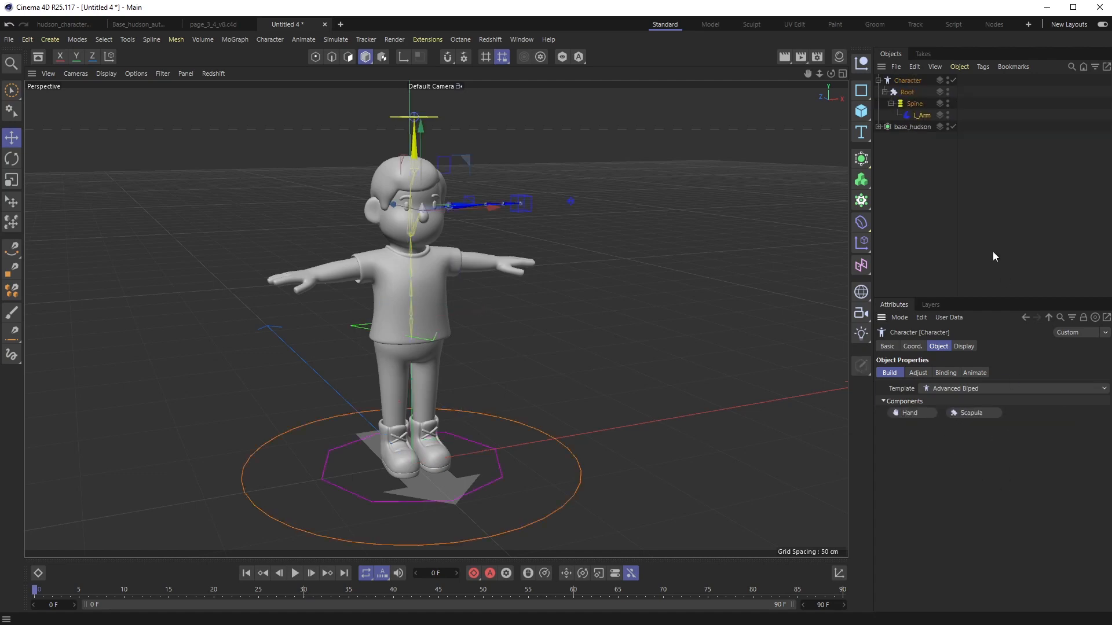
click(905, 104)
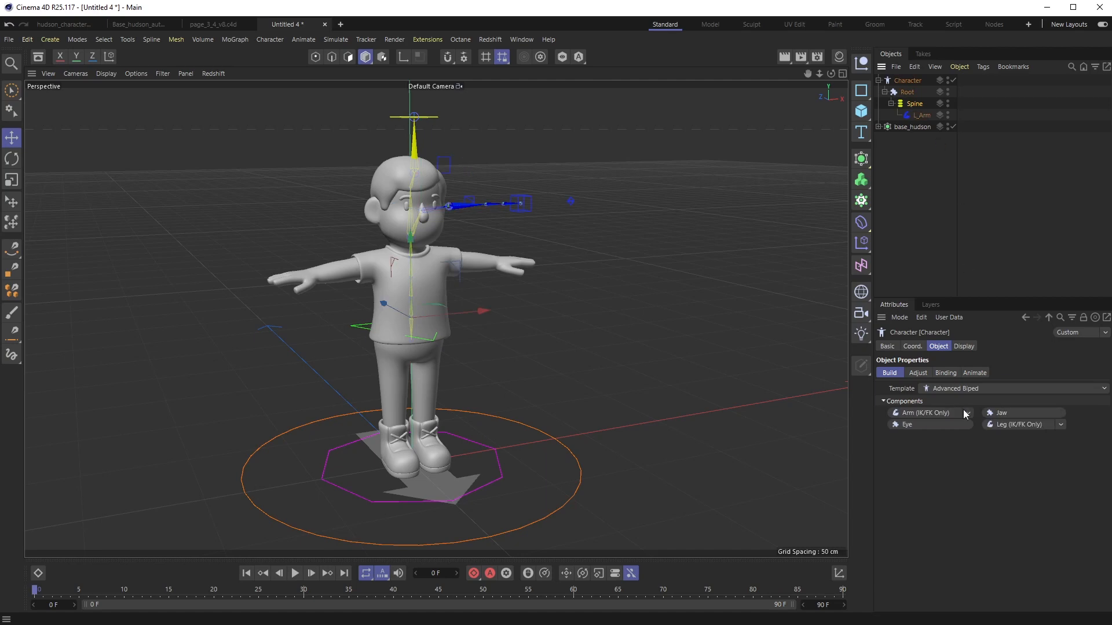
click(906, 414)
Add left and right Leg (IK/FK Only) components under the spine
click(912, 103)
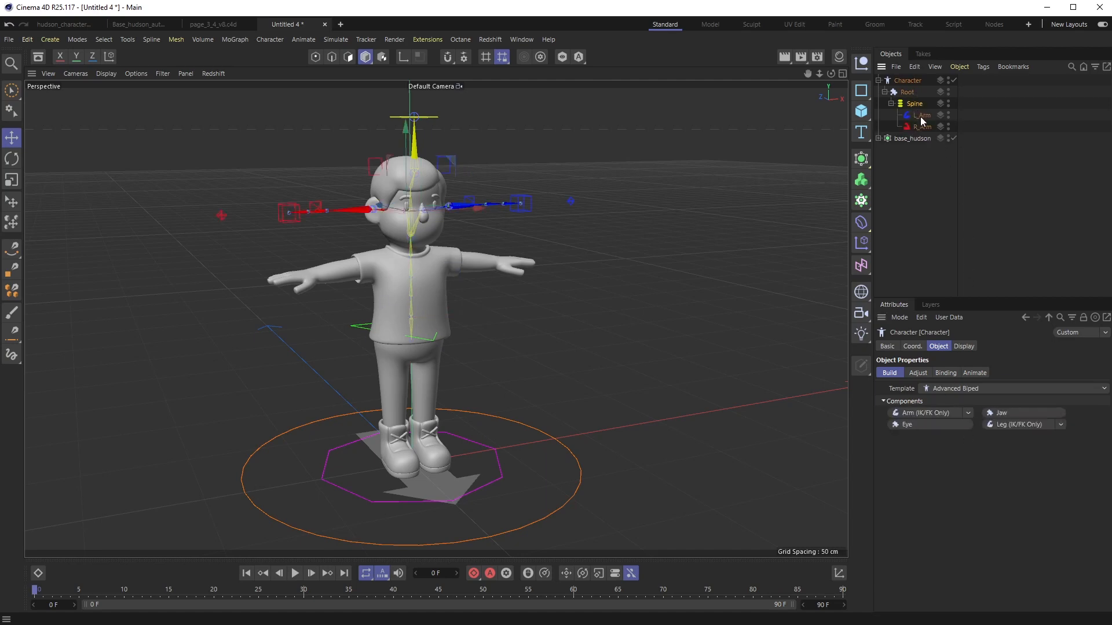
click(1025, 426)
click(902, 104)
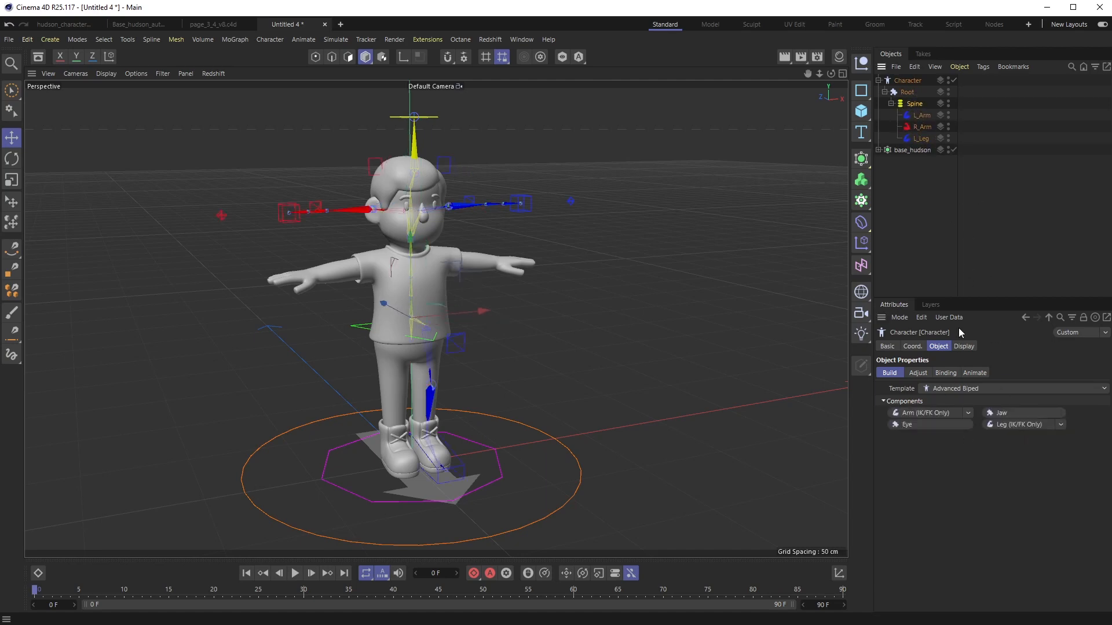
click(1015, 423)
Add a Jaw component to the spine and a Hand component to the left arm
click(914, 103)
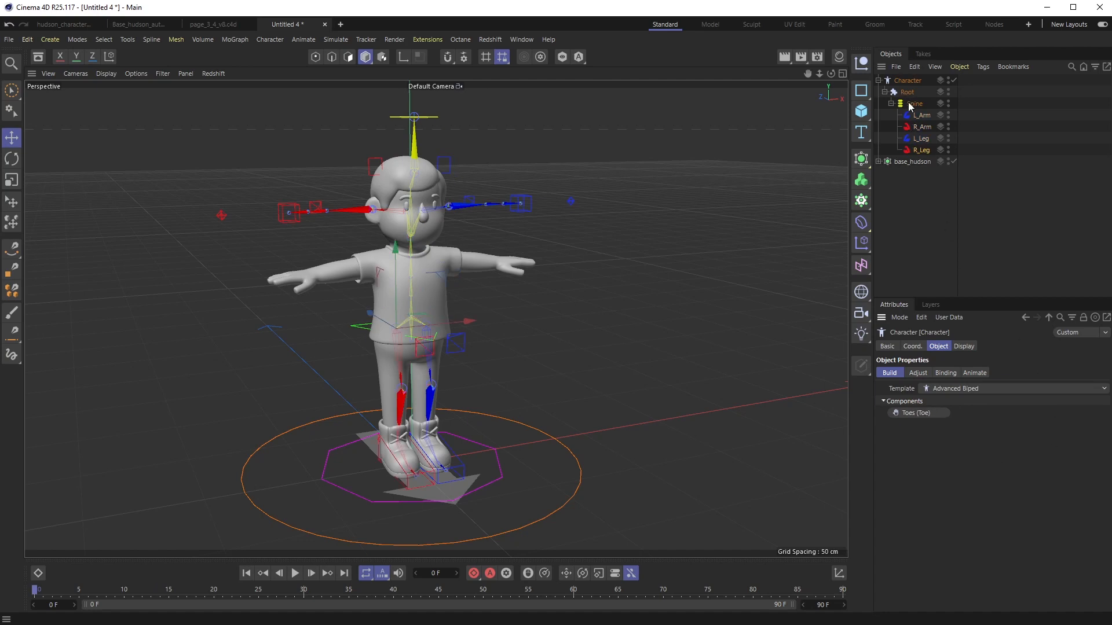
click(994, 412)
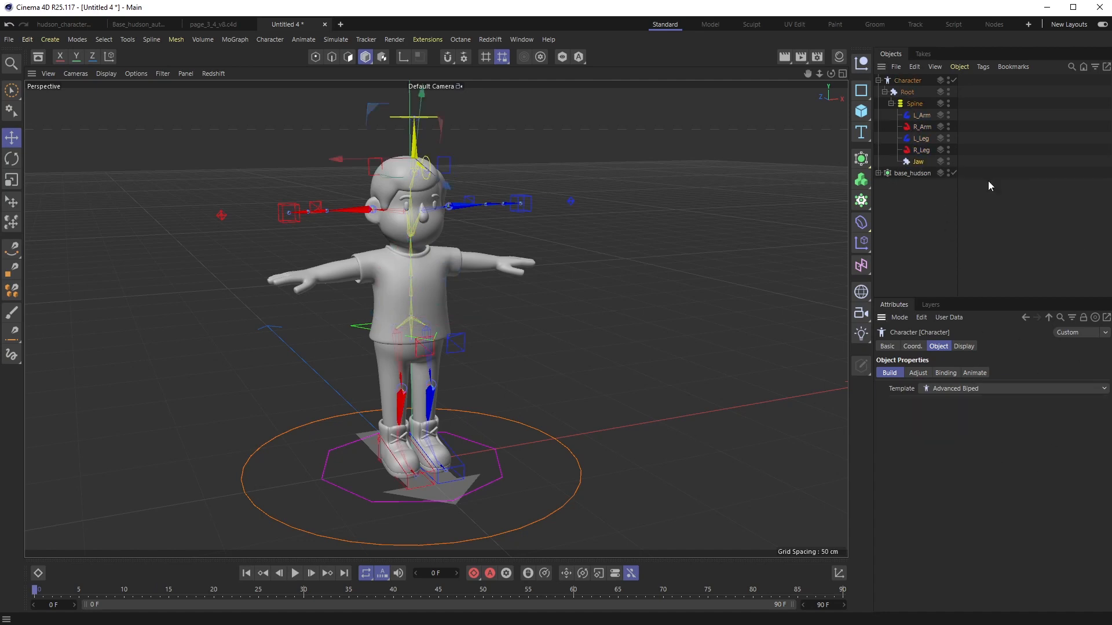
click(921, 116)
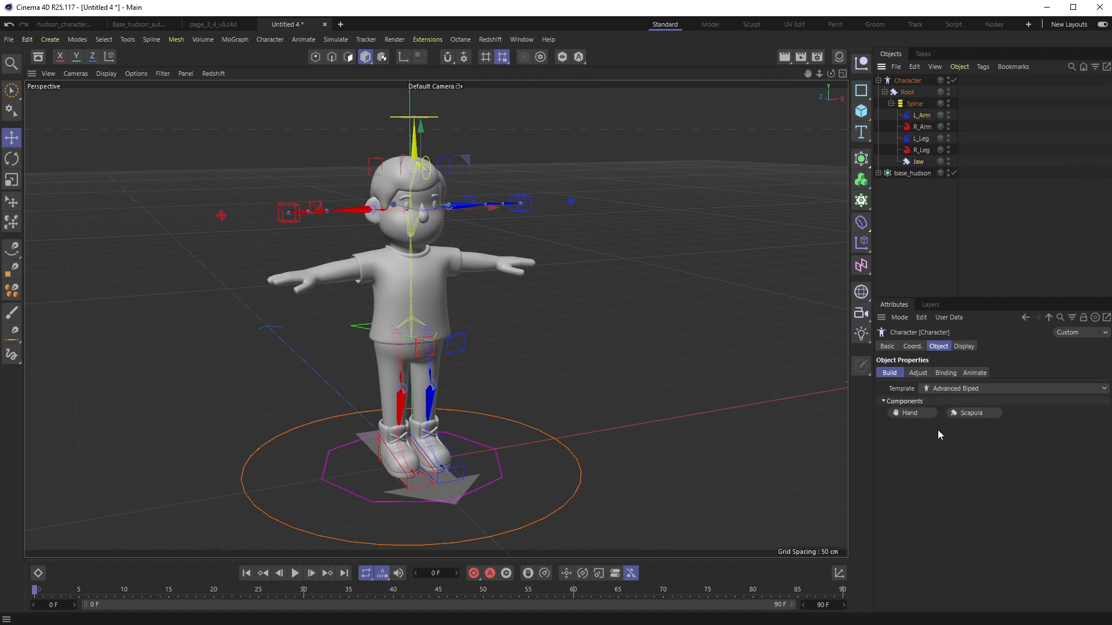
click(910, 413)
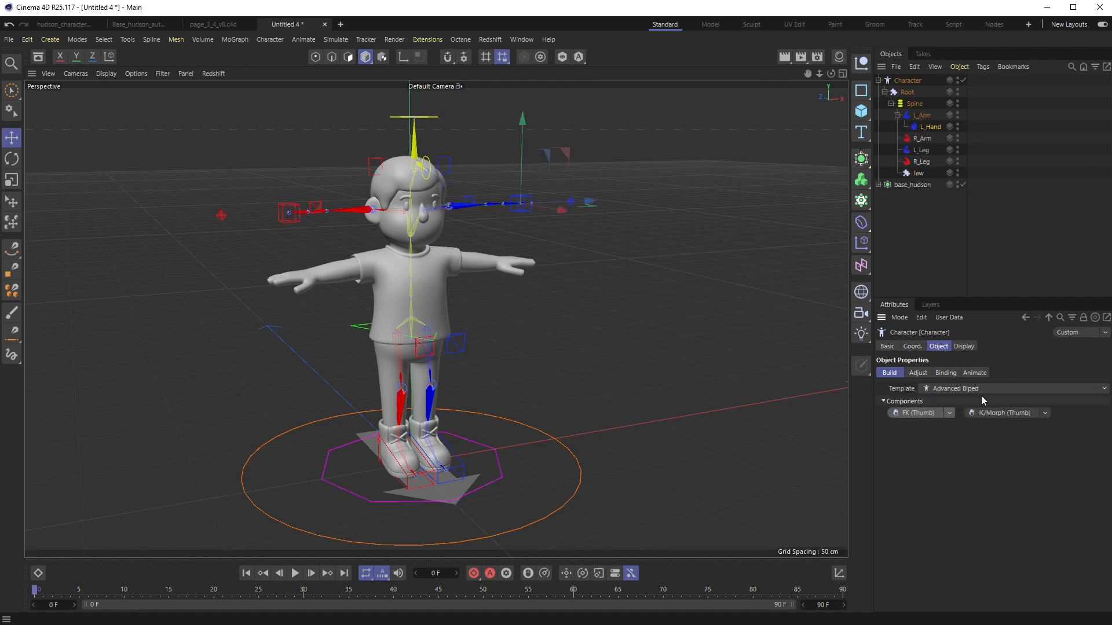
Put the Character object in Adjust mode and place the right collar joint in the upper chest below the neck
alt+drag(512, 281, 568, 291)
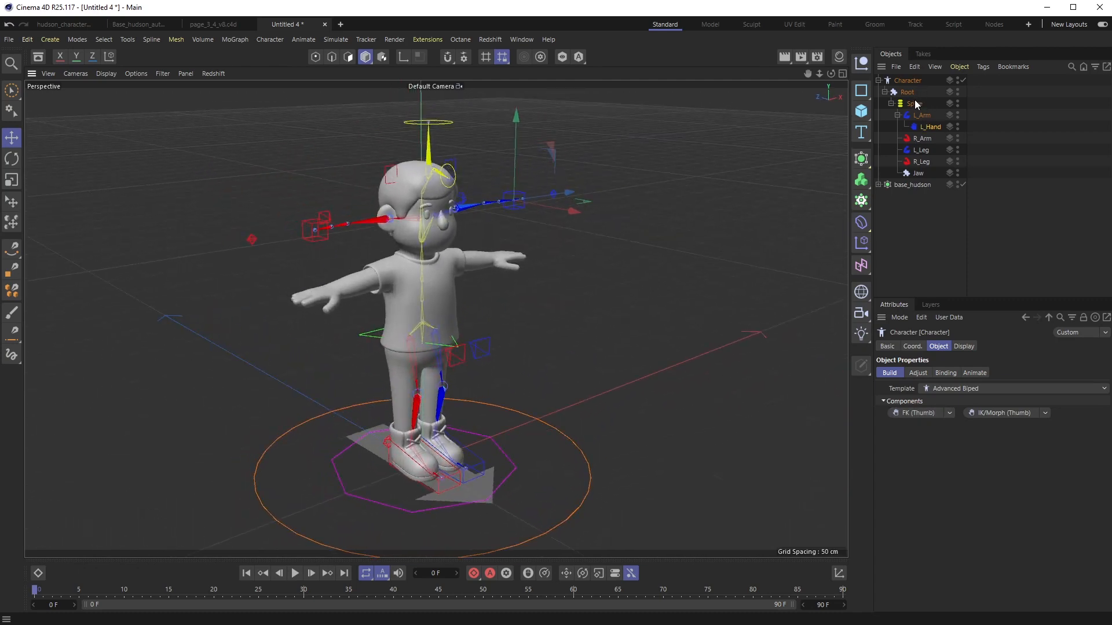
click(916, 82)
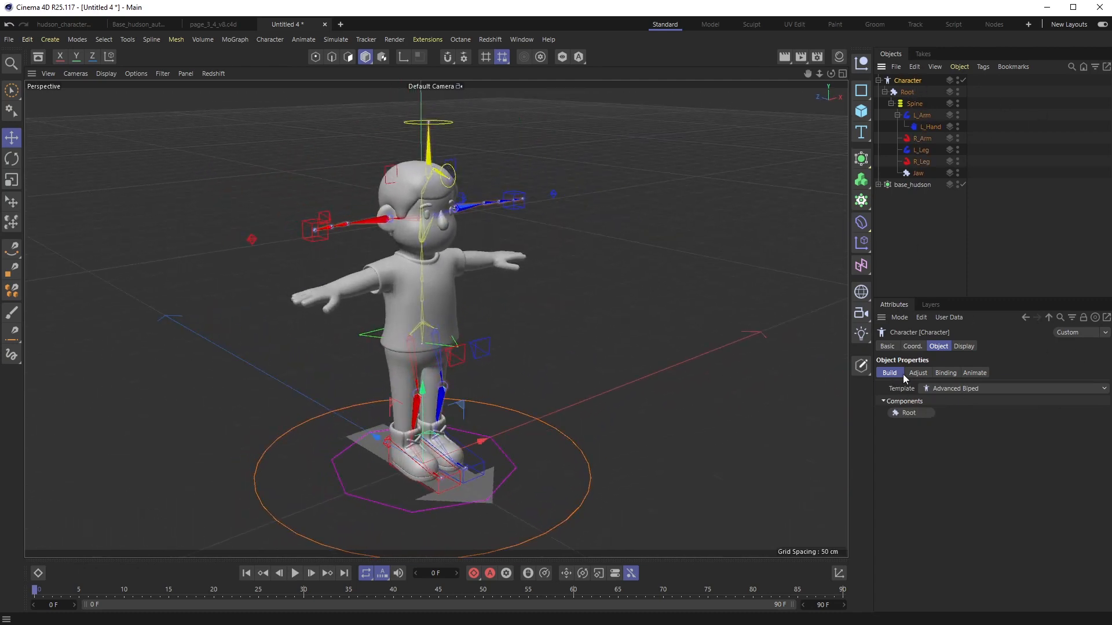
click(918, 373)
alt+drag(826, 368, 403, 211)
click(399, 203)
drag(400, 147, 286, 239)
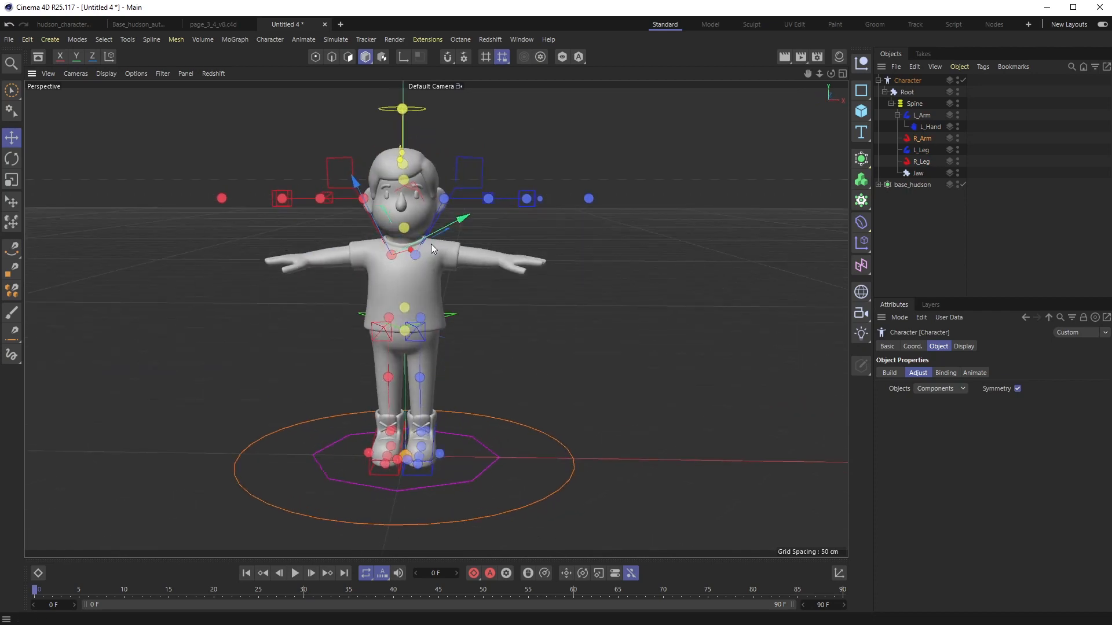
drag(418, 236, 368, 206)
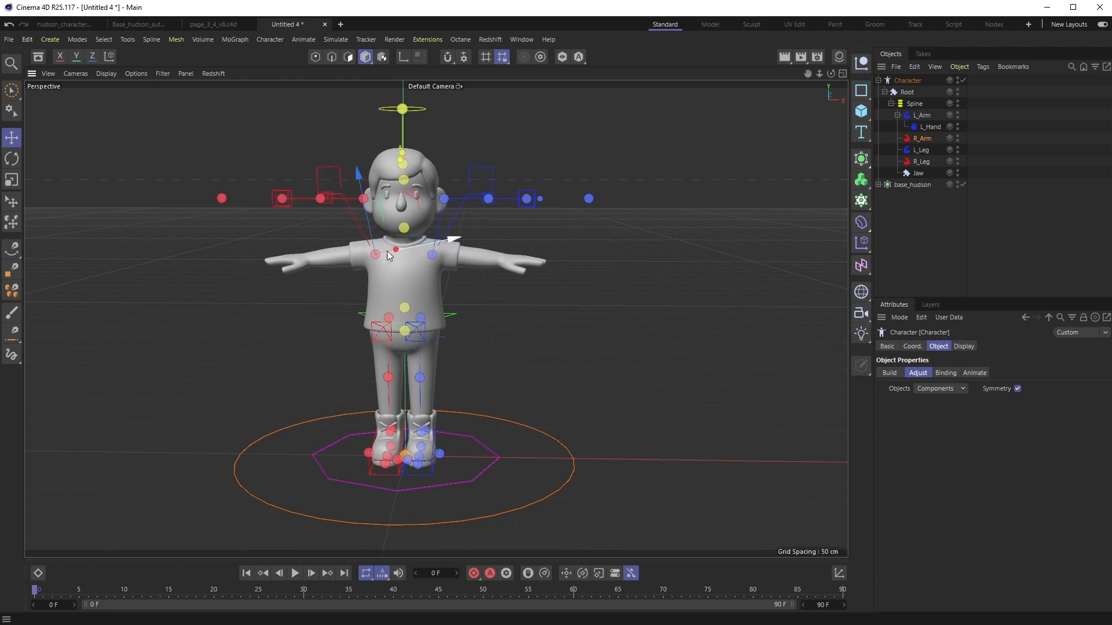
drag(375, 253, 436, 238)
Lower the right shoulder joint to the height of the mesh arm and align the right elbow joint along it
click(363, 199)
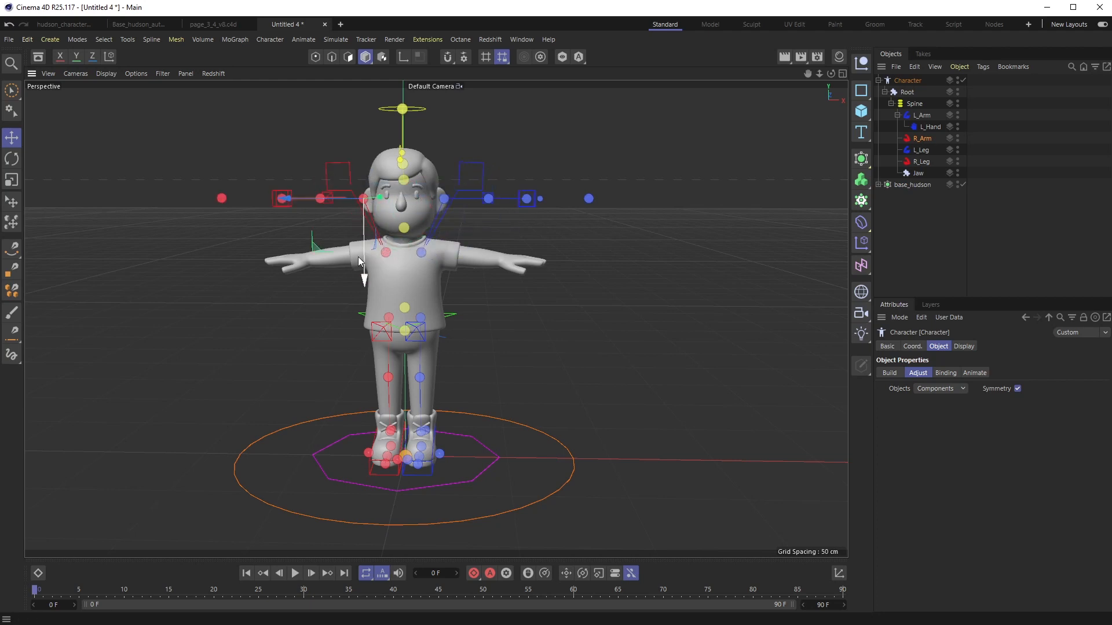
drag(364, 258, 349, 314)
click(321, 254)
drag(294, 251, 318, 253)
Put the character in Binding mode, select base_hudson with all its meshes, and reselect the Character object to show its binding list
alt+drag(384, 282, 467, 283)
click(944, 375)
scroll(938, 261, down, 5)
shift+click(922, 282)
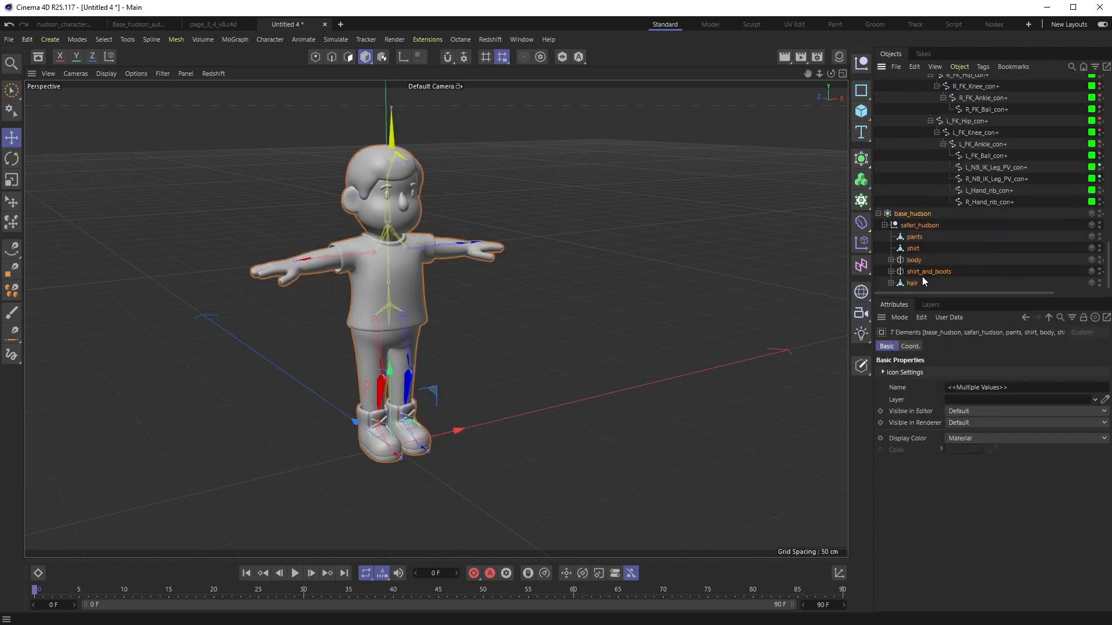
scroll(962, 180, up, 8)
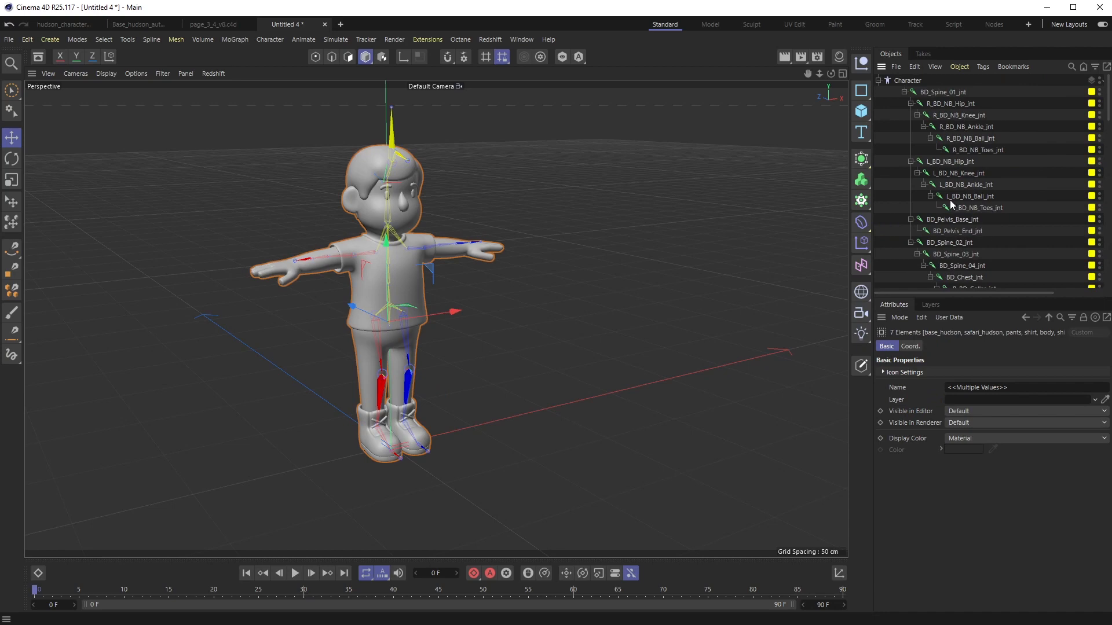
click(909, 81)
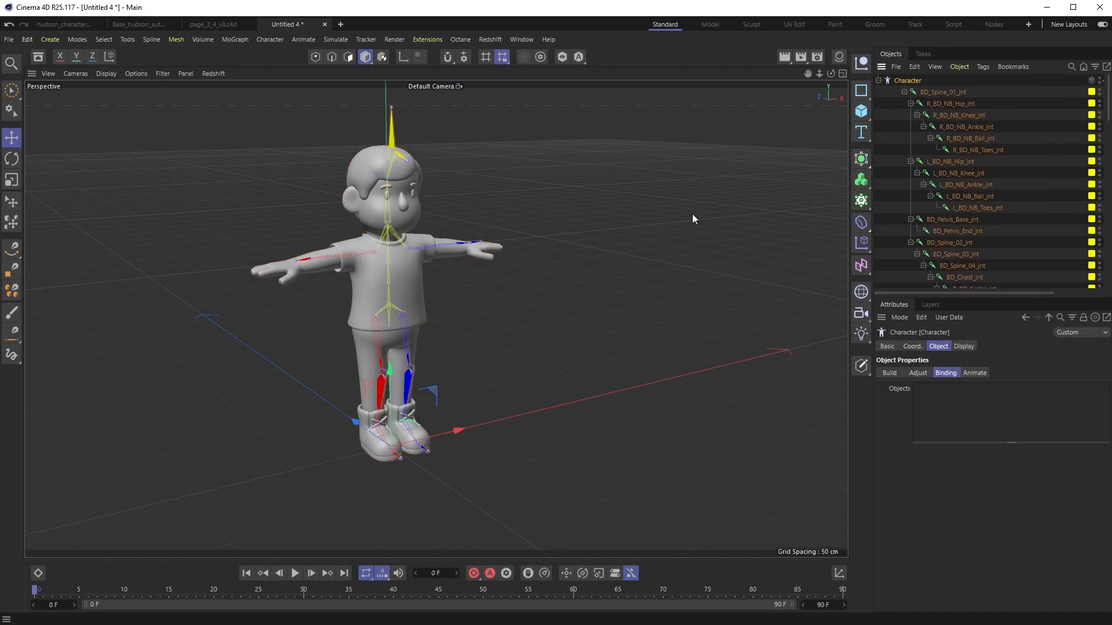
In the Base_hudson_auto_rig_v3 document, expand the base_hudson hierarchy and disable its Subdivision Surface
click(135, 24)
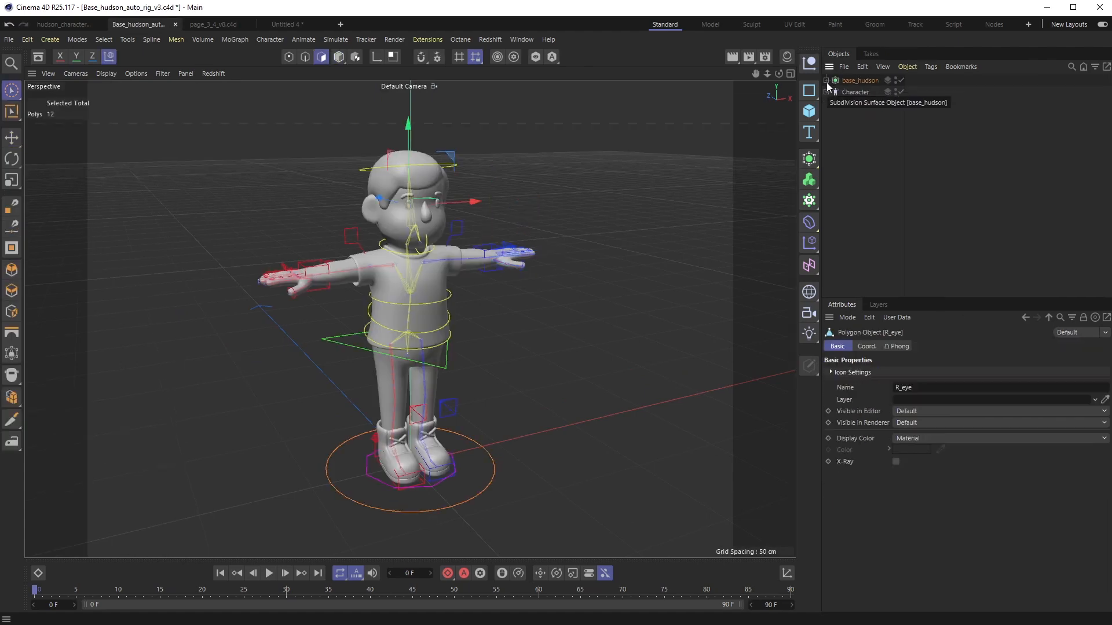
click(826, 80)
click(907, 80)
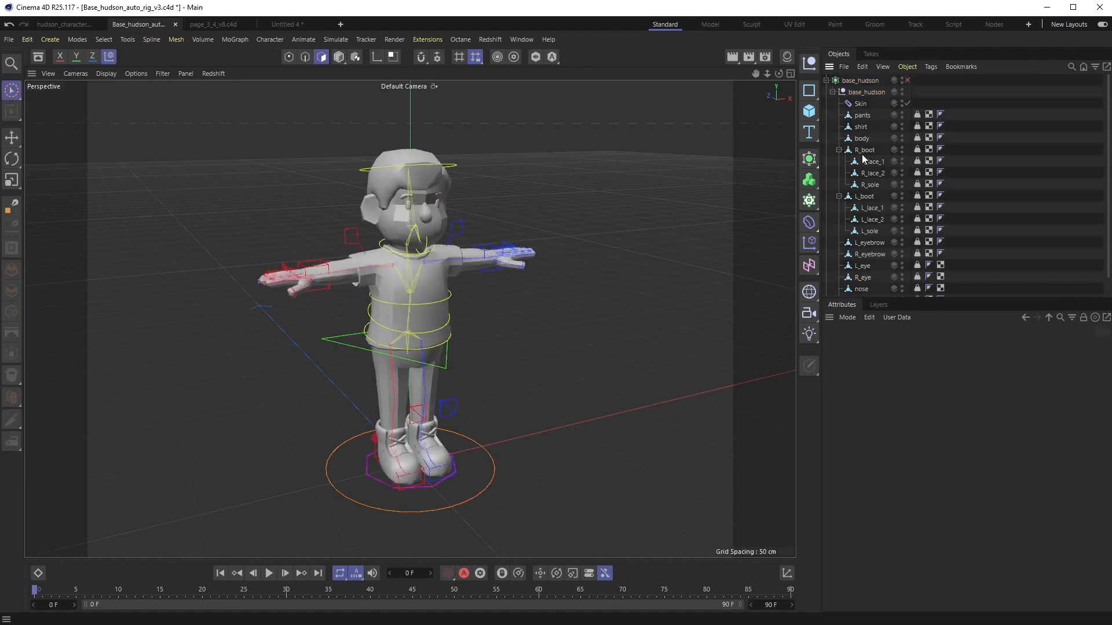
Activate the Weight Tool on the body mesh and examine the joint weights on the head, arms and hands
click(863, 139)
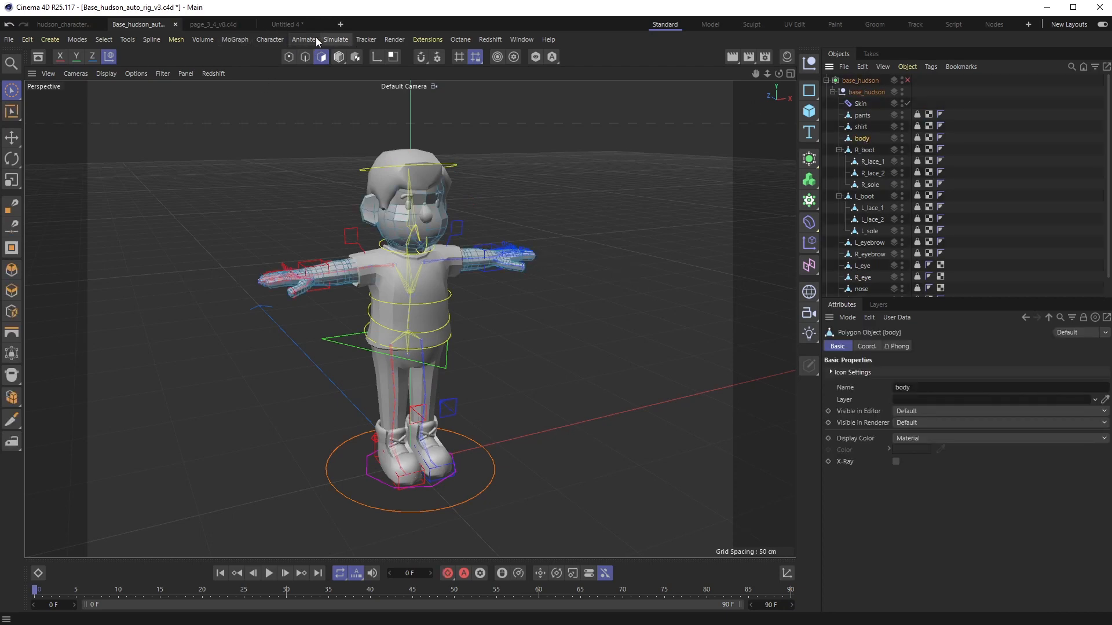
click(269, 39)
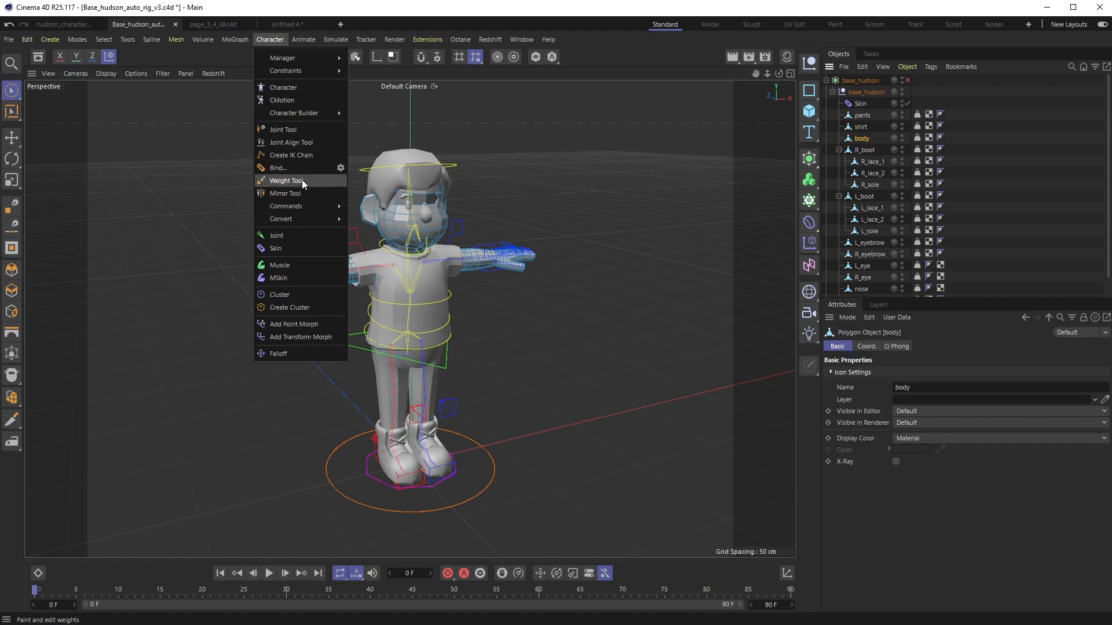
click(286, 180)
mouse_move(448, 365)
alt+mouse_down()
mouse_move(463, 317)
mouse_move(561, 332)
mouse_move(493, 343)
alt+mouse_up()
scroll(313, 273, up, 8)
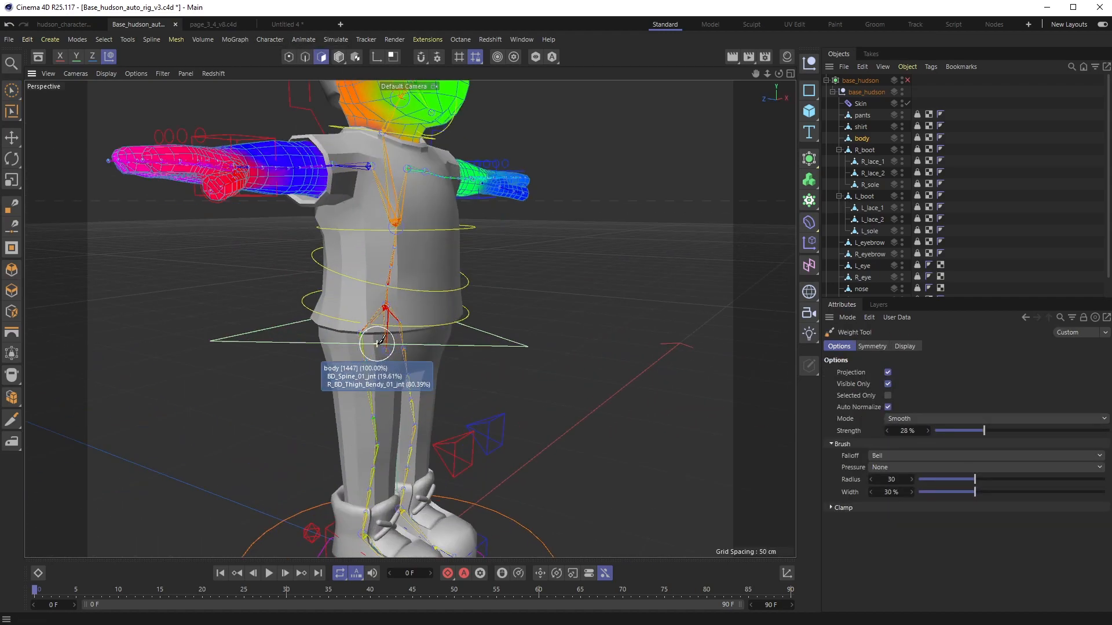
alt+drag(209, 208, 258, 252)
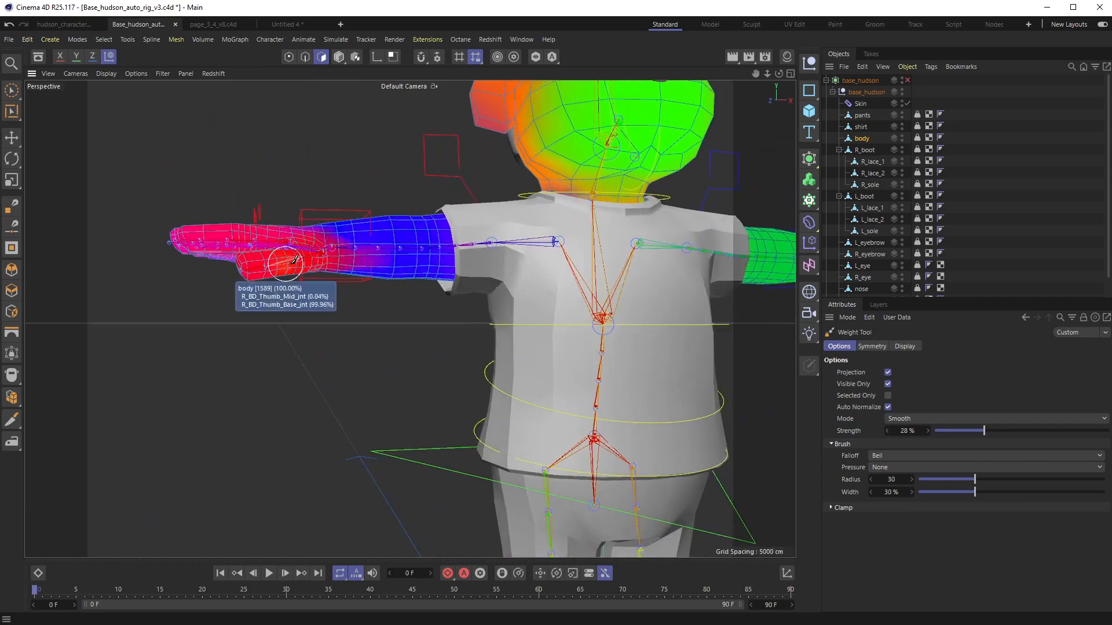
mouse_move(385, 257)
alt+mouse_down()
mouse_move(675, 299)
mouse_move(361, 311)
mouse_move(471, 373)
mouse_move(461, 333)
mouse_move(412, 315)
mouse_move(569, 275)
mouse_move(489, 266)
alt+mouse_up()
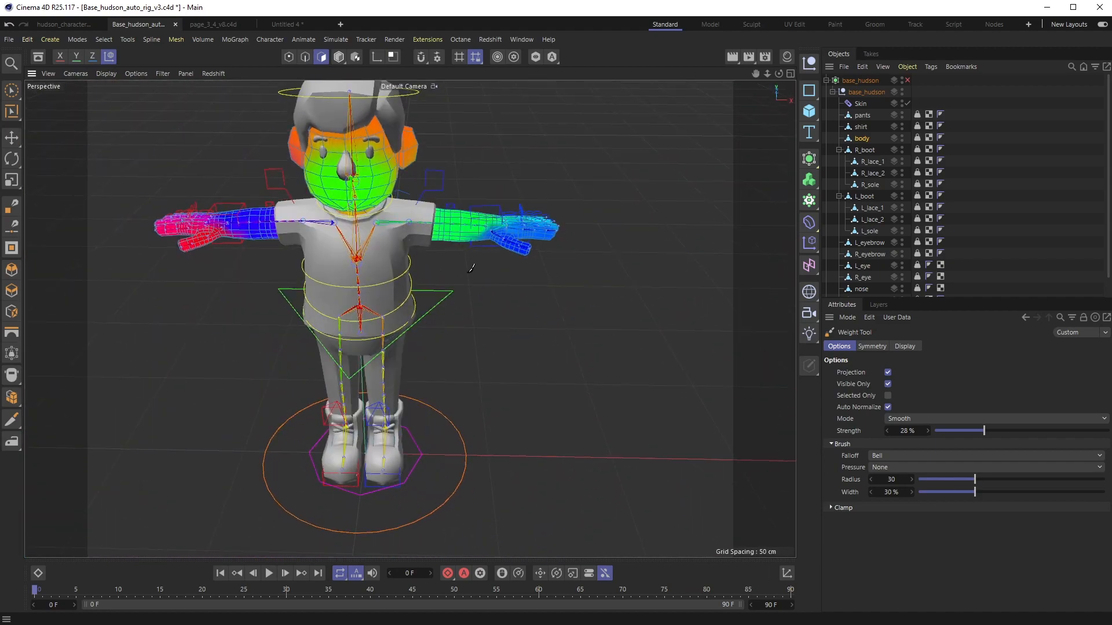
alt+middle_drag(472, 266, 514, 315)
alt+drag(514, 315, 555, 305)
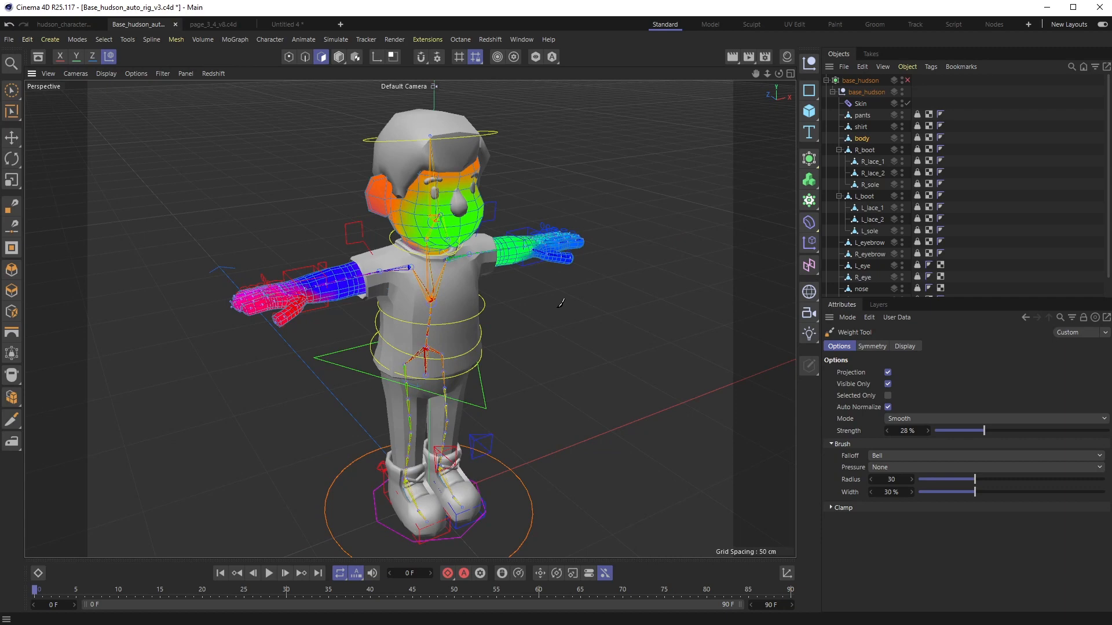
mouse_move(536, 307)
alt+mouse_down()
mouse_move(509, 293)
mouse_move(478, 313)
mouse_move(481, 294)
alt+mouse_up()
scroll(479, 298, up, 4)
scroll(479, 297, down, 4)
alt+middle_drag(513, 312, 503, 311)
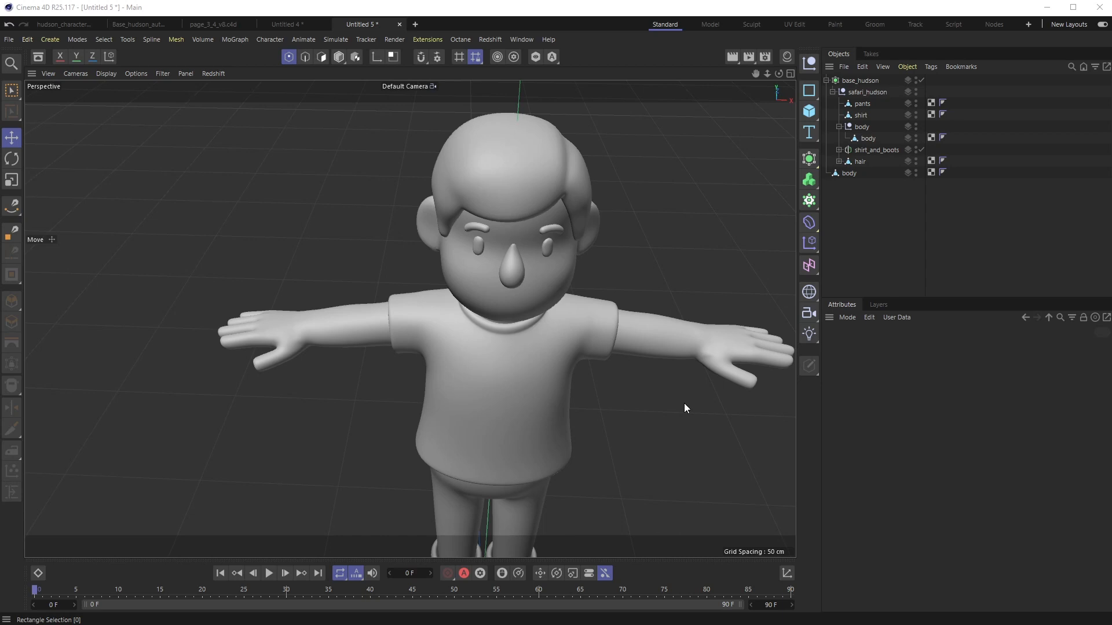
In the Untitled 5 document, add a Pose Morph tag to the body mesh nested under base_hudson and enable Points mixing
alt+drag(395, 384, 555, 353)
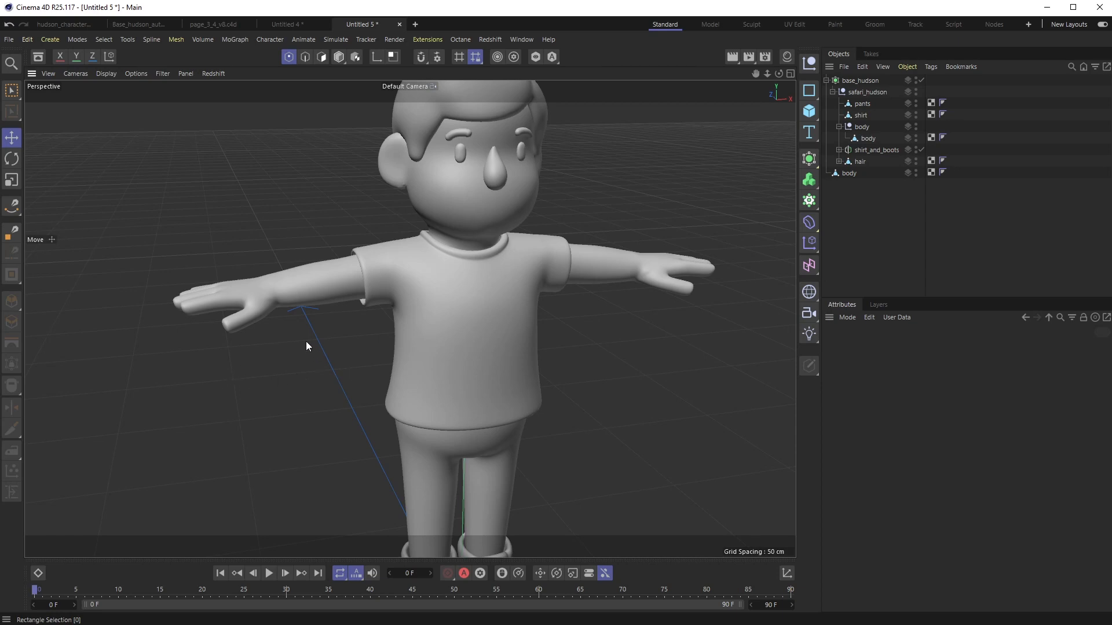
alt+drag(271, 366, 430, 338)
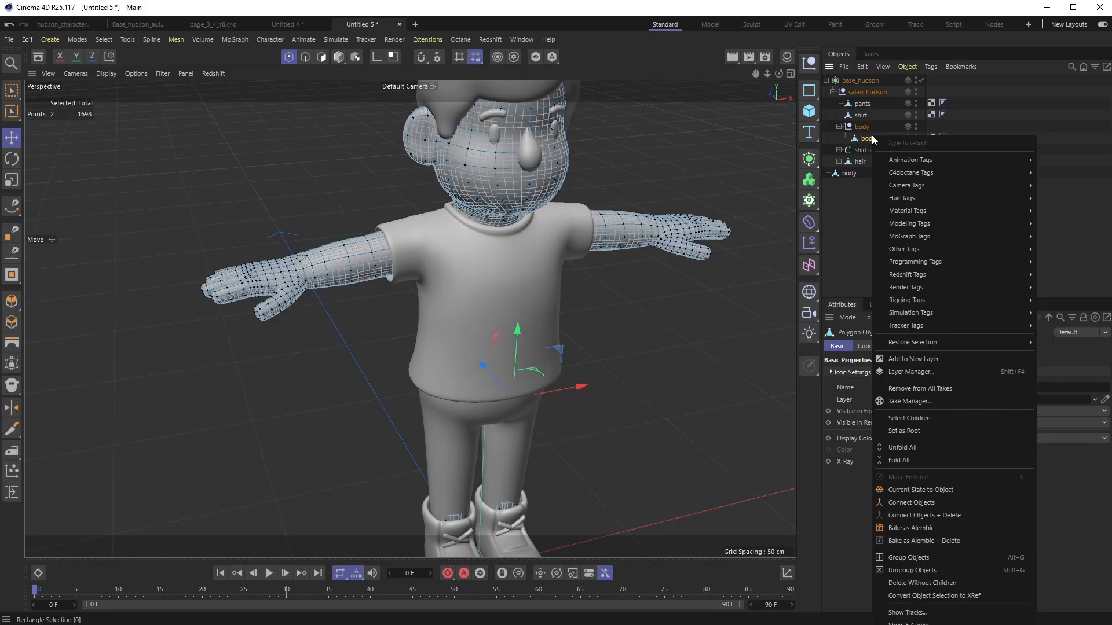
mouse_move(1008, 301)
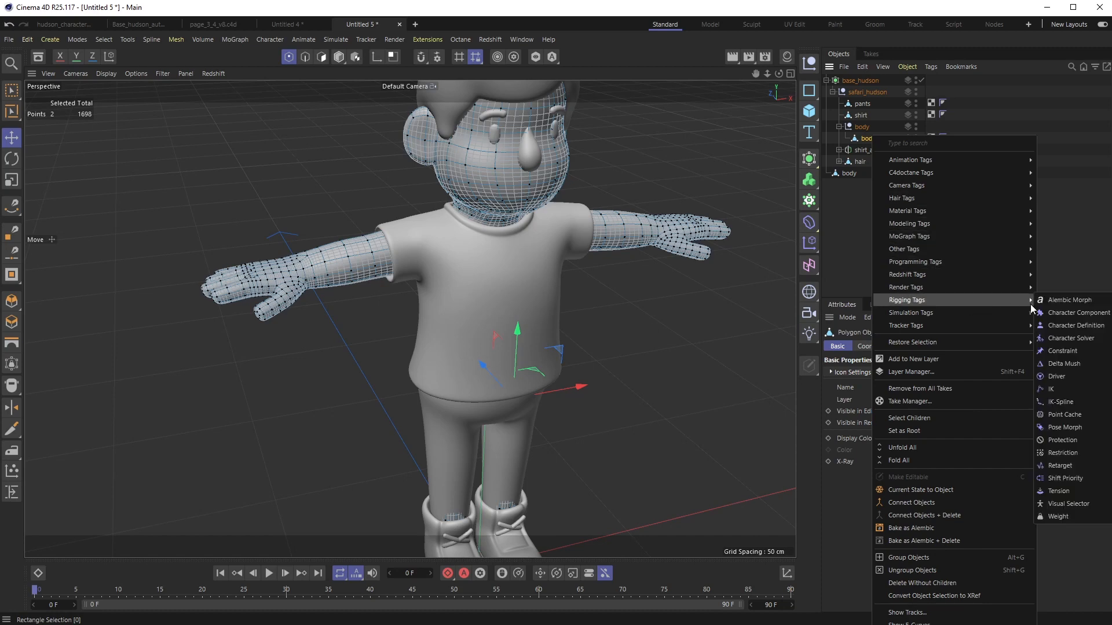
click(1067, 427)
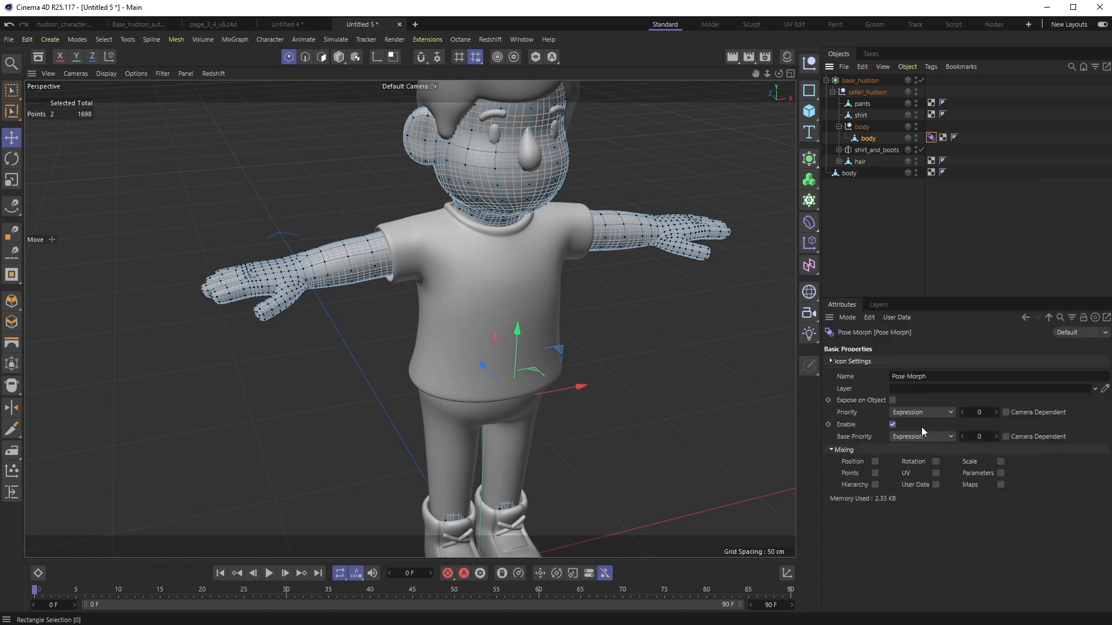
click(875, 473)
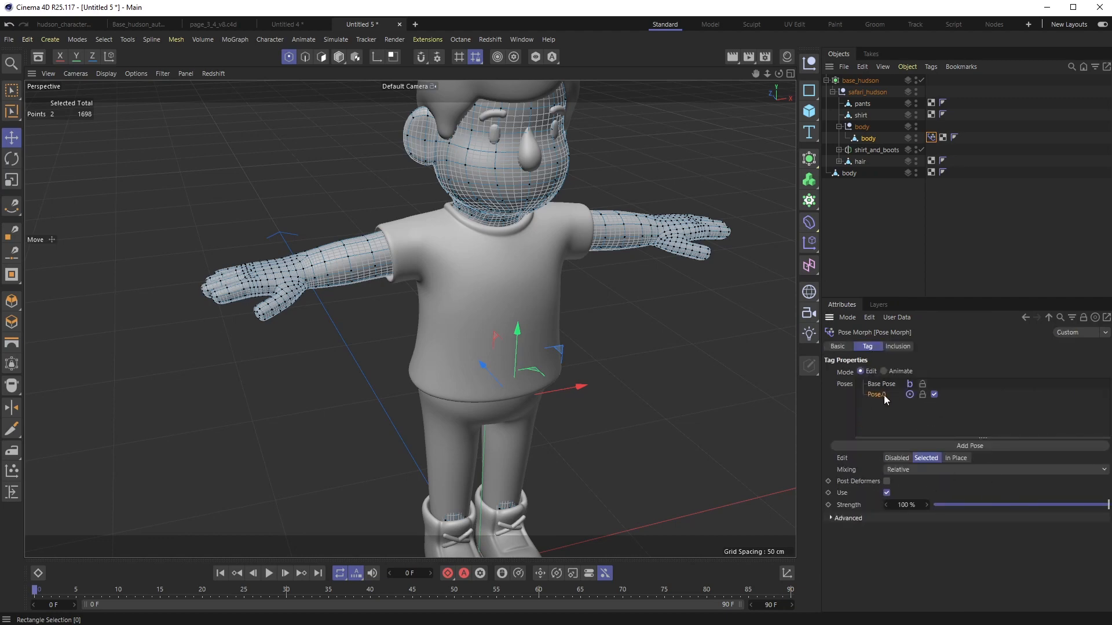
Add a second pose to the Pose Morph tag and expand its Advanced settings
alt+drag(560, 226, 446, 278)
click(964, 445)
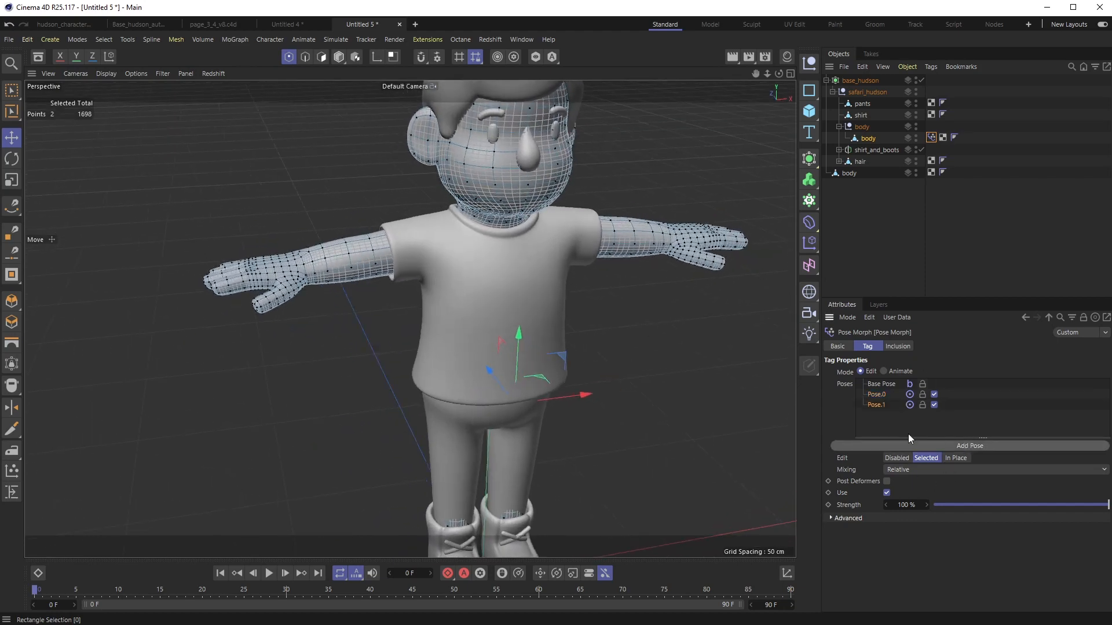
click(829, 518)
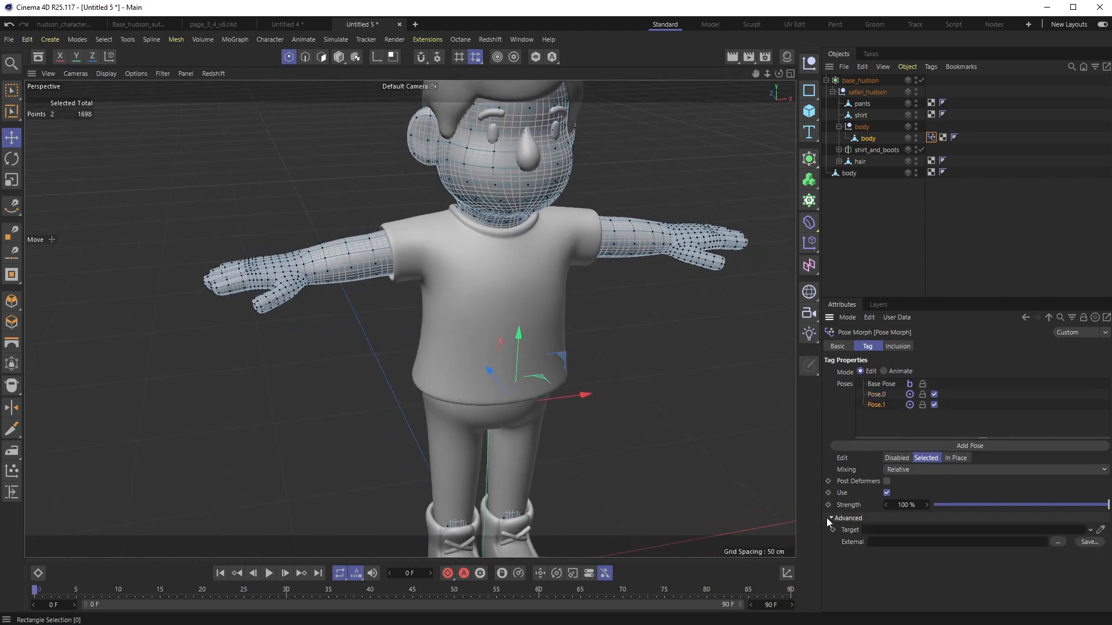
Examine the separate low-poly body mesh beside the character, looking closely at its curled right hand from several angles
alt+middle_drag(652, 373, 168, 345)
alt+drag(168, 345, 720, 336)
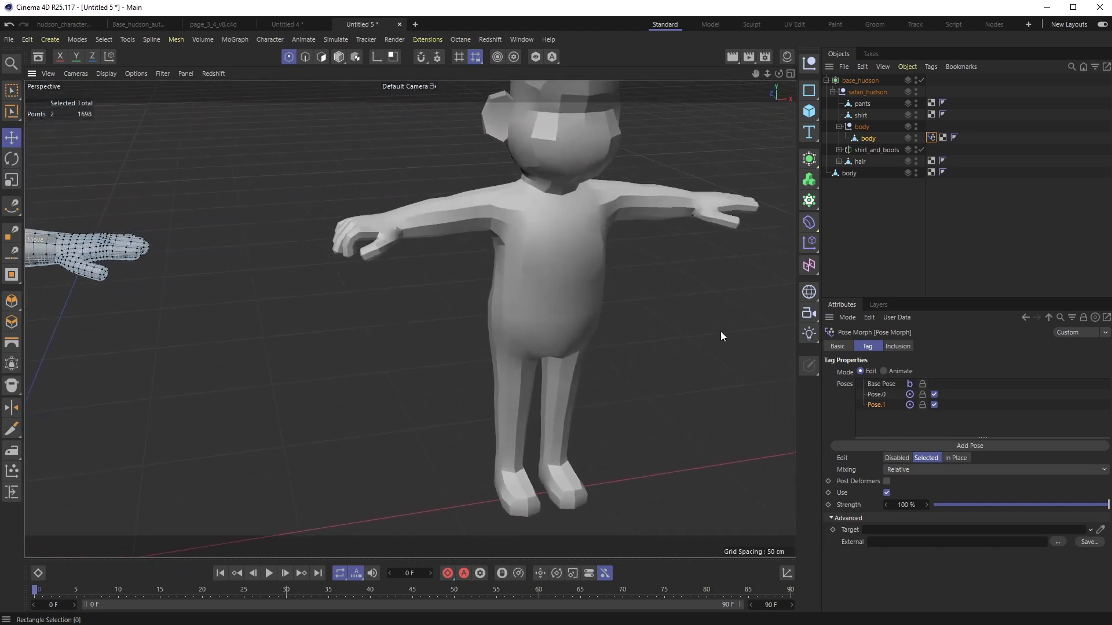
alt+drag(604, 298, 400, 338)
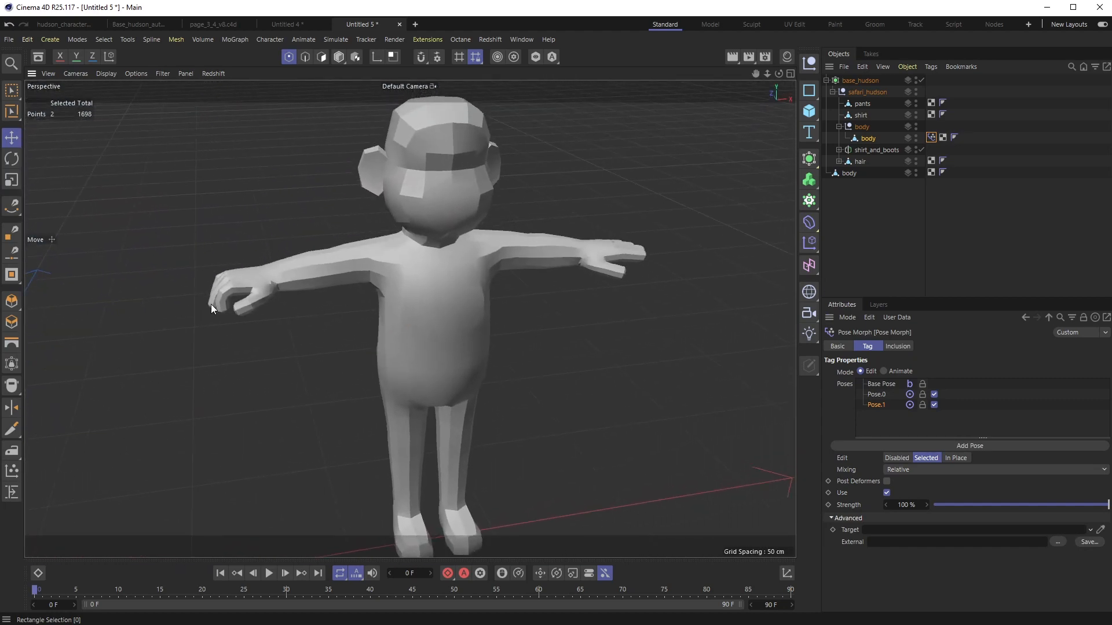
scroll(217, 293, up, 8)
mouse_move(233, 303)
alt+mouse_down()
mouse_move(336, 259)
mouse_move(218, 259)
mouse_move(252, 315)
alt+mouse_up()
scroll(254, 319, down, 6)
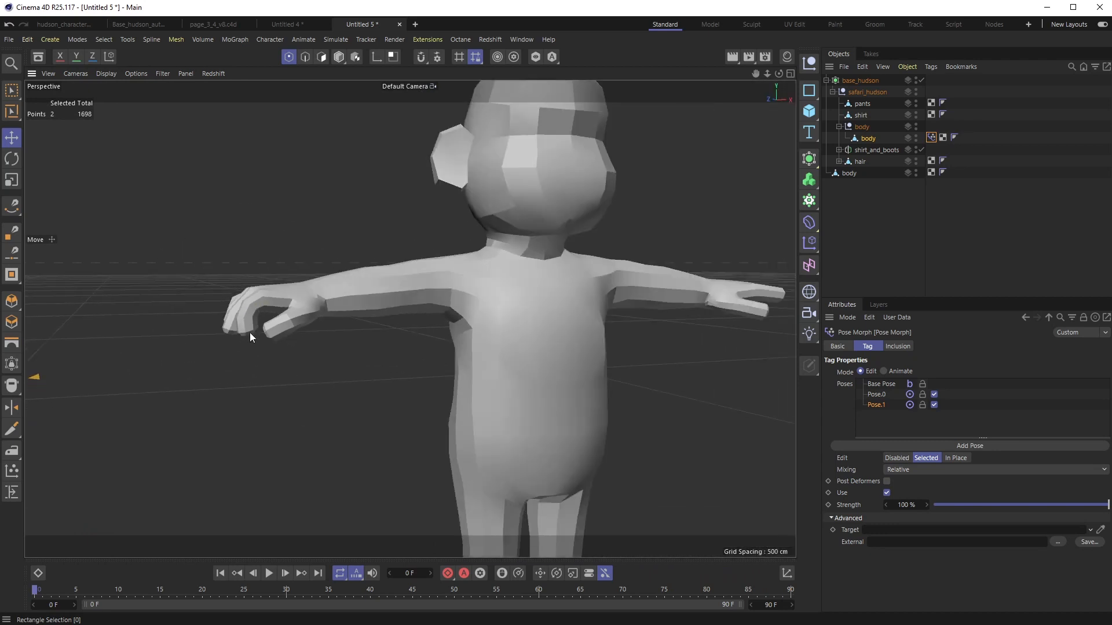
scroll(254, 330, up, 5)
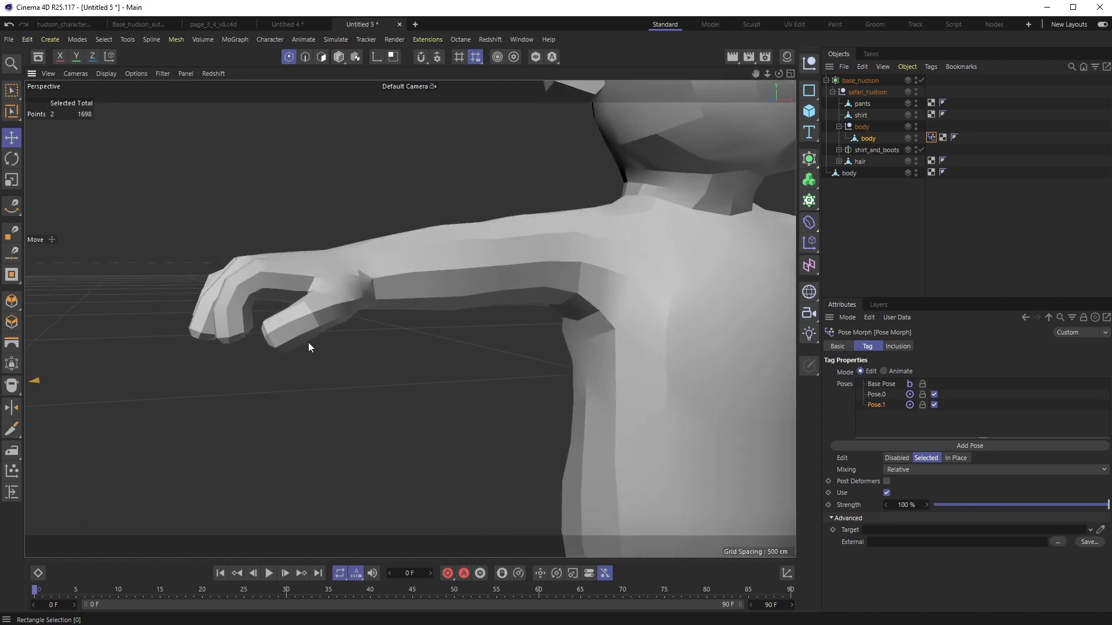
alt+drag(318, 340, 301, 349)
scroll(292, 351, down, 5)
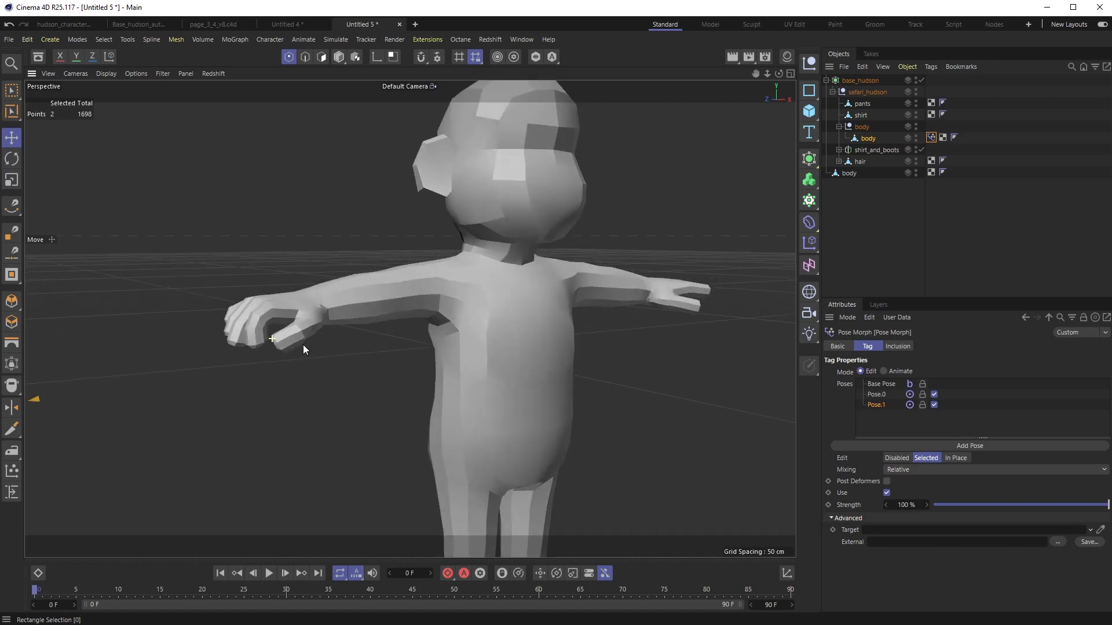
scroll(297, 343, up, 4)
mouse_move(279, 332)
alt+mouse_down()
mouse_move(384, 336)
mouse_move(331, 339)
mouse_move(350, 331)
alt+mouse_up()
scroll(285, 371, down, 3)
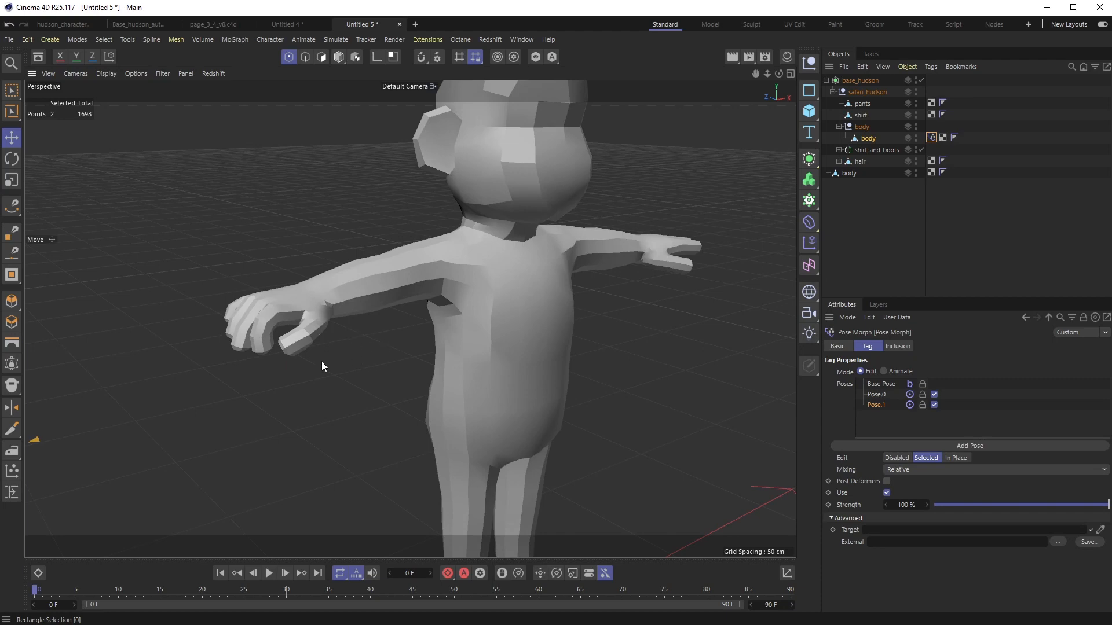
alt+middle_drag(322, 361, 320, 358)
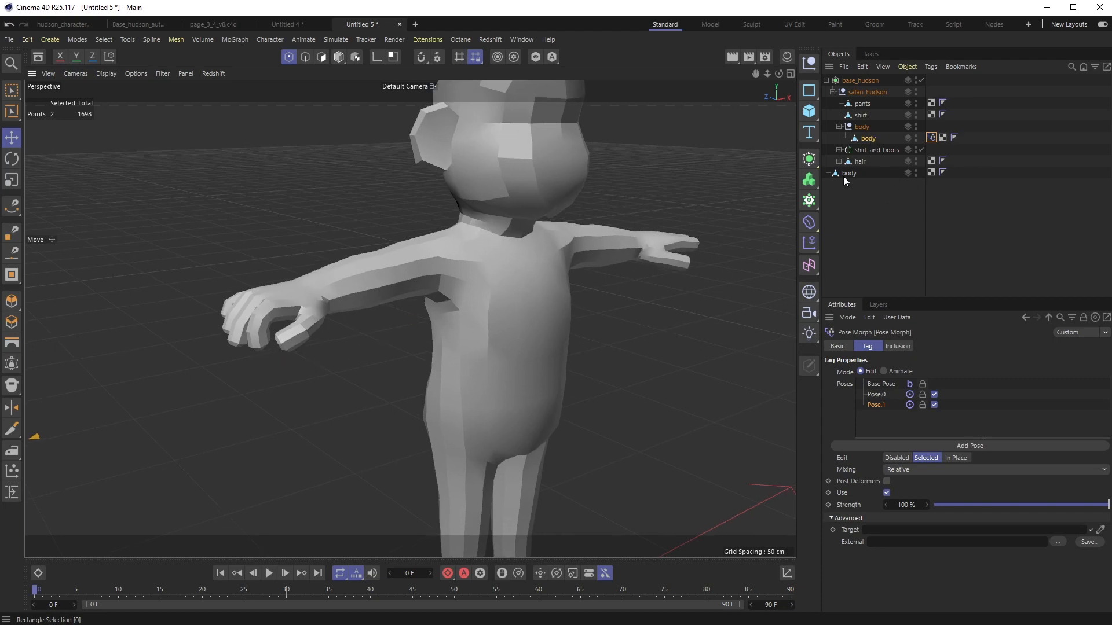
Assign the separate low-poly body mesh as the target of Pose.1 and frame the character's right hand
drag(849, 173, 893, 532)
scroll(482, 412, up, 3)
scroll(447, 399, down, 8)
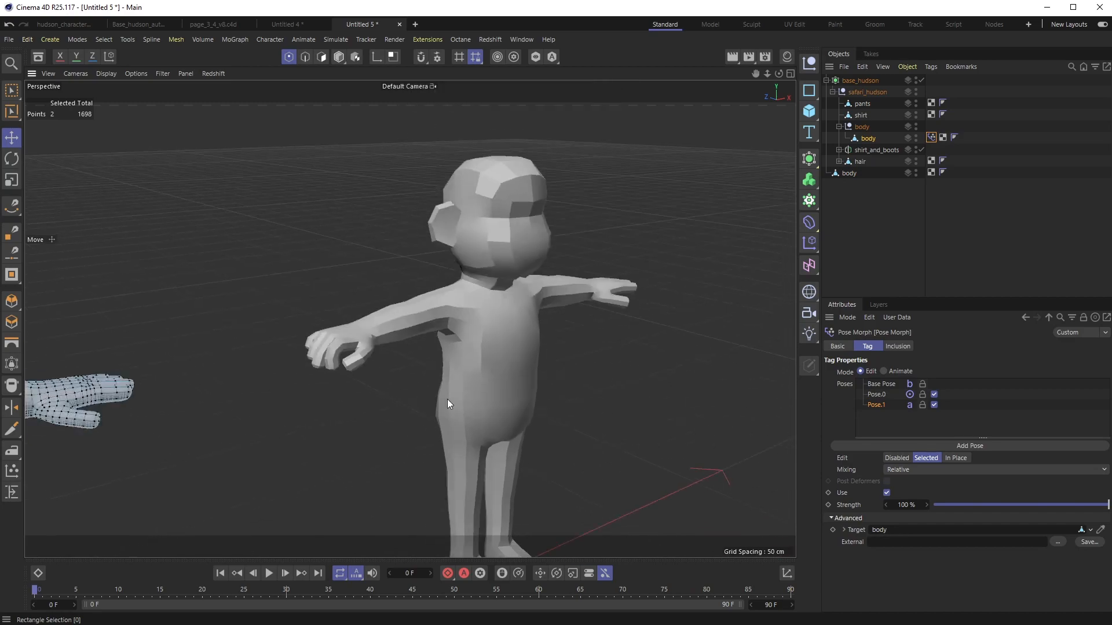
key(s)
scroll(301, 376, up, 5)
alt+drag(304, 376, 442, 357)
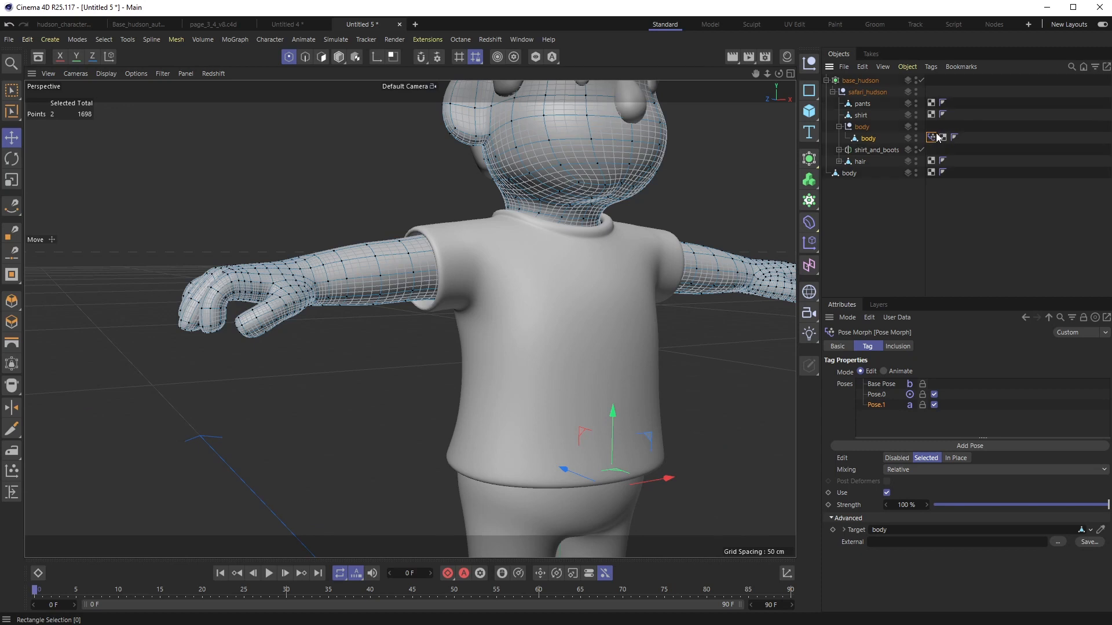
Test the hand morph by blending the strength of Pose.1 down to 0% and back up to full
drag(1106, 505, 912, 529)
scroll(371, 324, down, 5)
alt+drag(365, 313, 343, 359)
alt+middle_drag(343, 359, 333, 375)
alt+drag(320, 389, 294, 346)
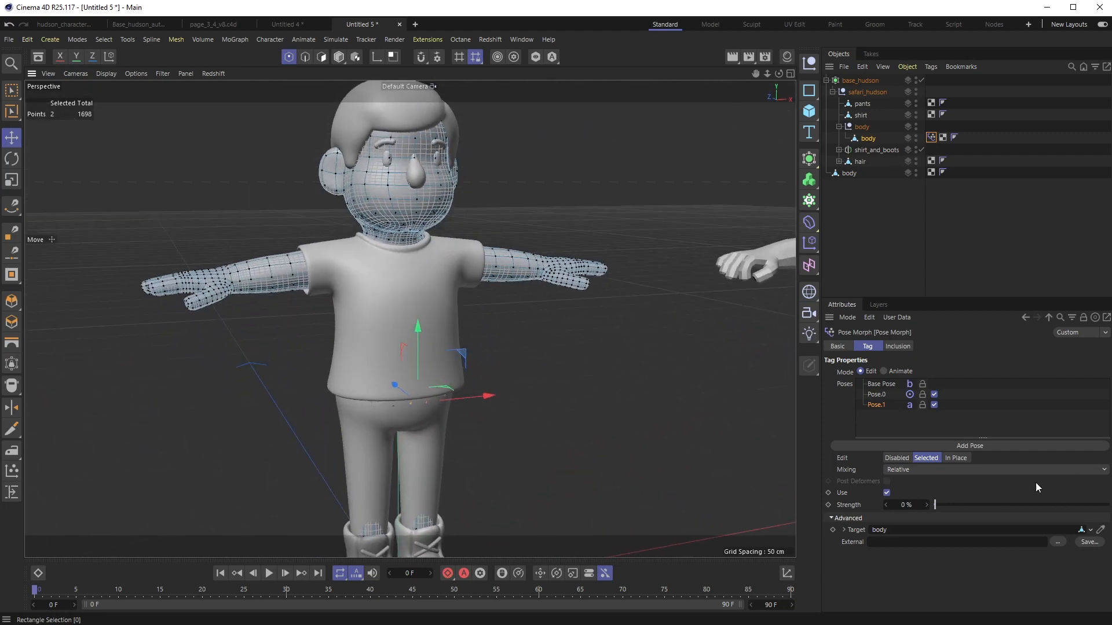
drag(948, 504, 874, 499)
alt+drag(324, 400, 399, 392)
scroll(191, 341, up, 6)
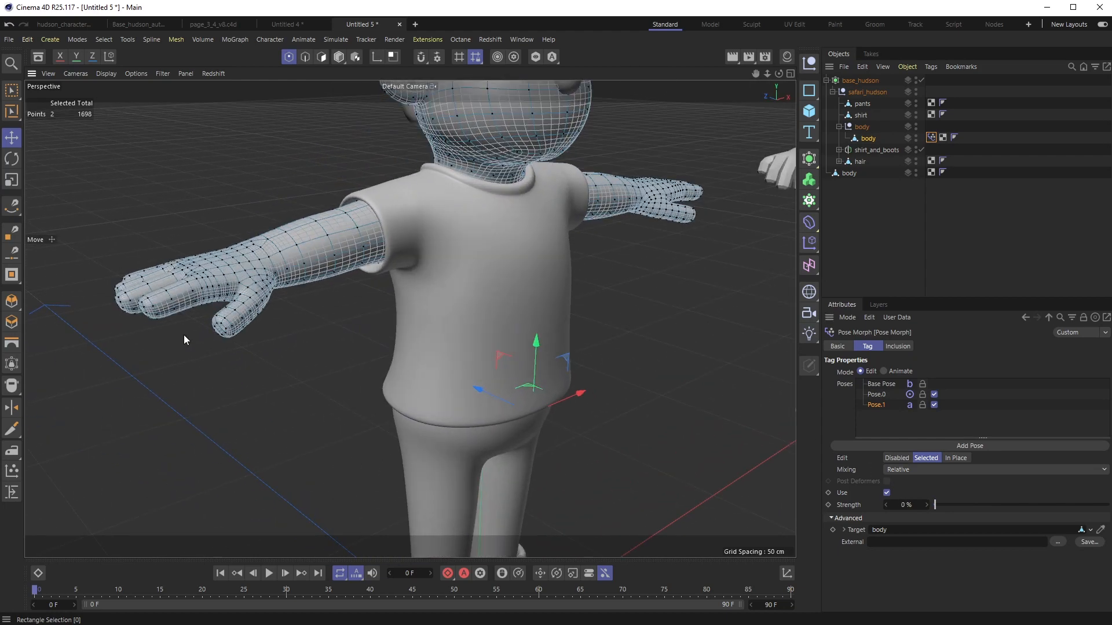
scroll(252, 338, up, 6)
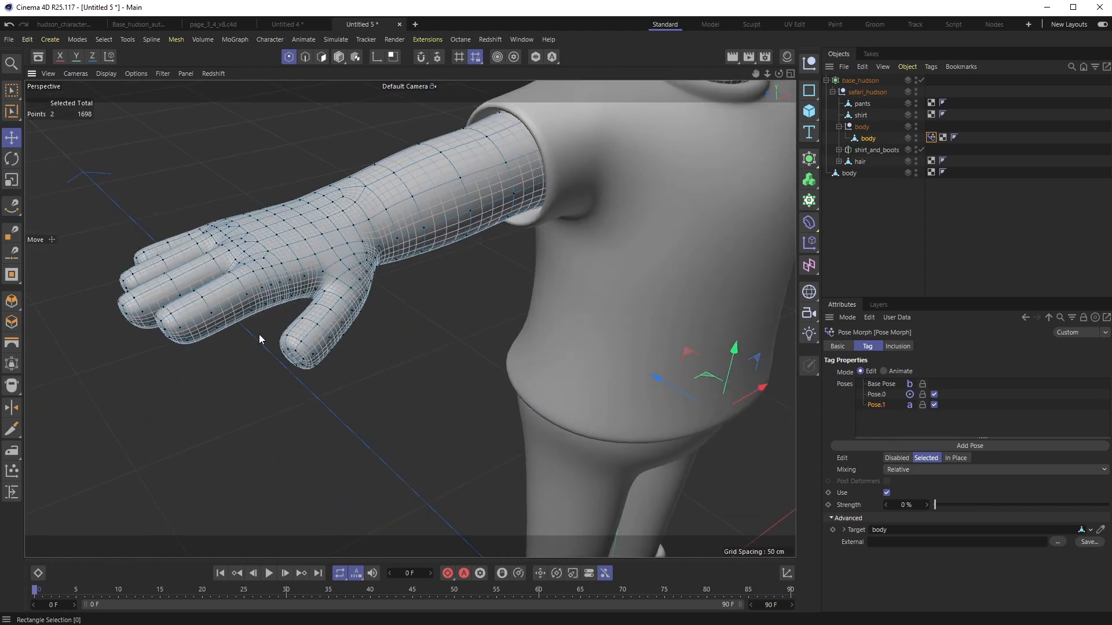
alt+middle_drag(354, 350, 380, 356)
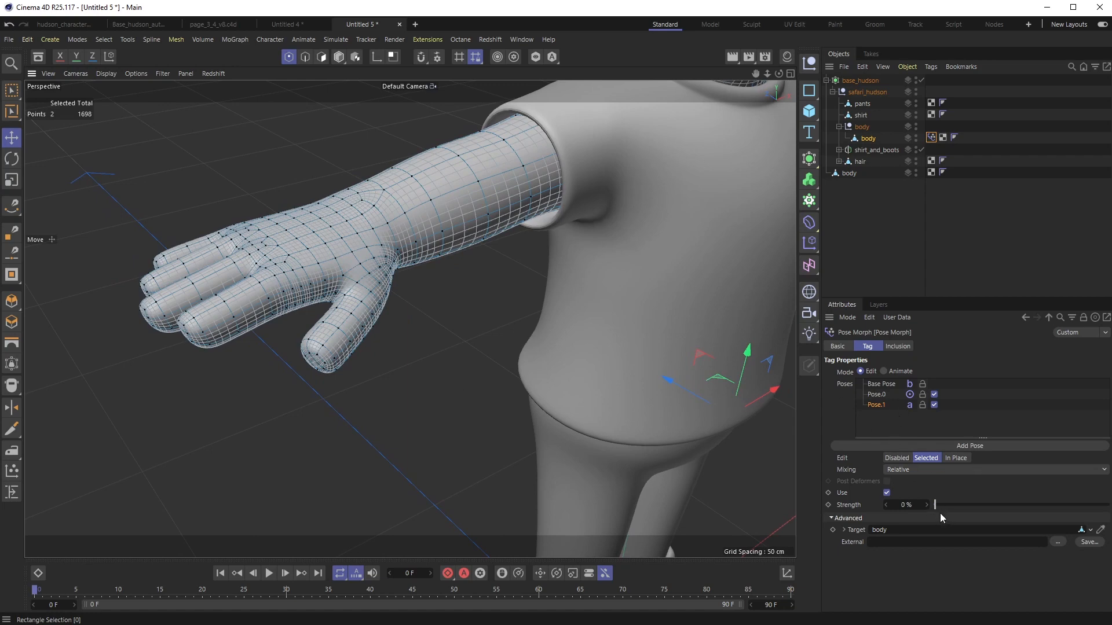
drag(937, 503, 1108, 505)
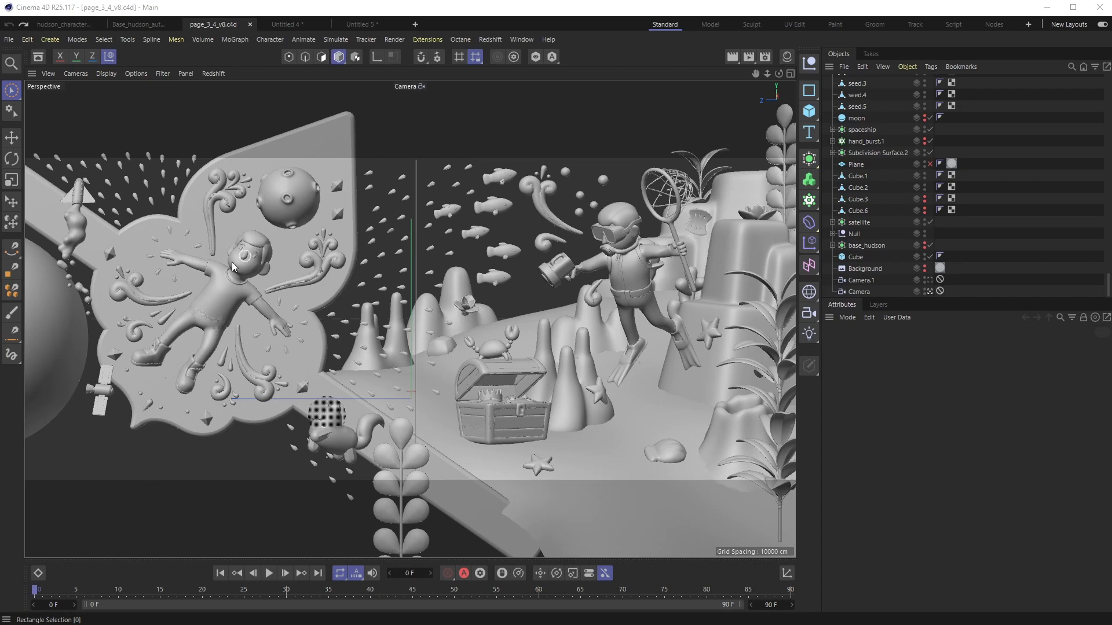
In page_3_4_v8.c4d, leave the scene camera and inspect the posed Hudson's shirt, waist and arms up close
click(930, 292)
scroll(177, 360, up, 12)
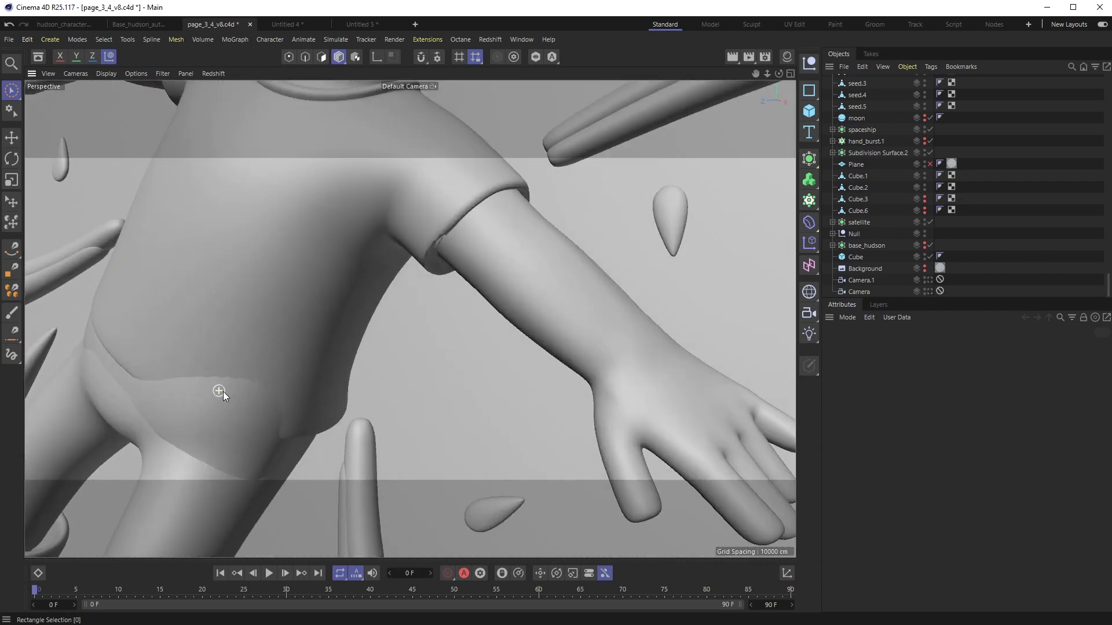
mouse_move(266, 417)
alt+mouse_down()
mouse_move(220, 363)
mouse_move(264, 390)
mouse_move(250, 409)
alt+mouse_up()
scroll(250, 408, up, 2)
scroll(251, 411, down, 8)
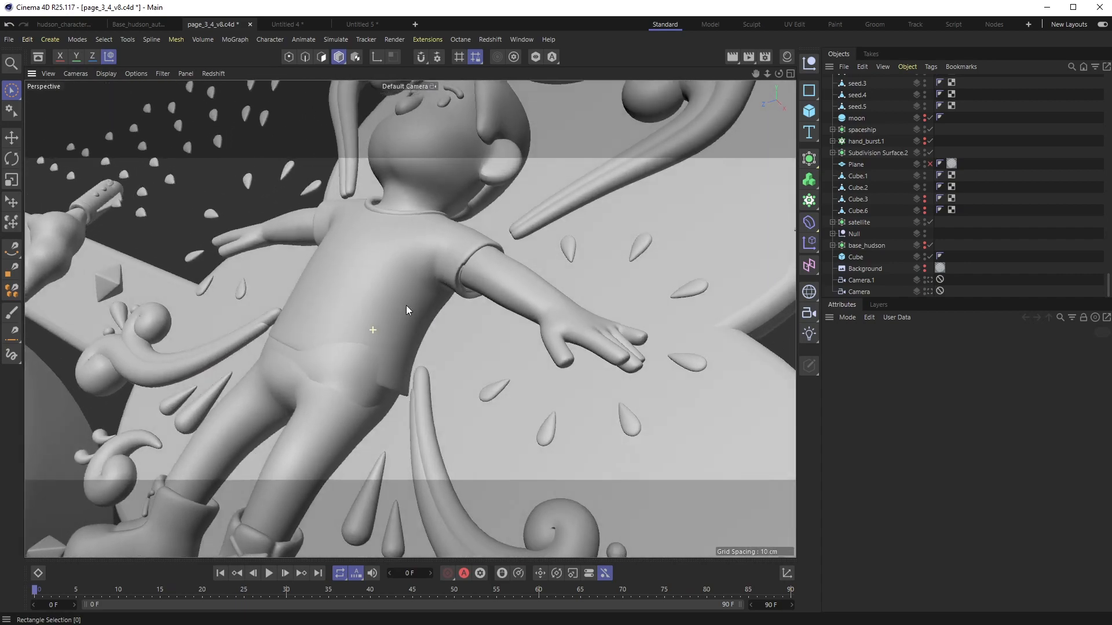
alt+drag(407, 310, 267, 383)
scroll(429, 400, down, 6)
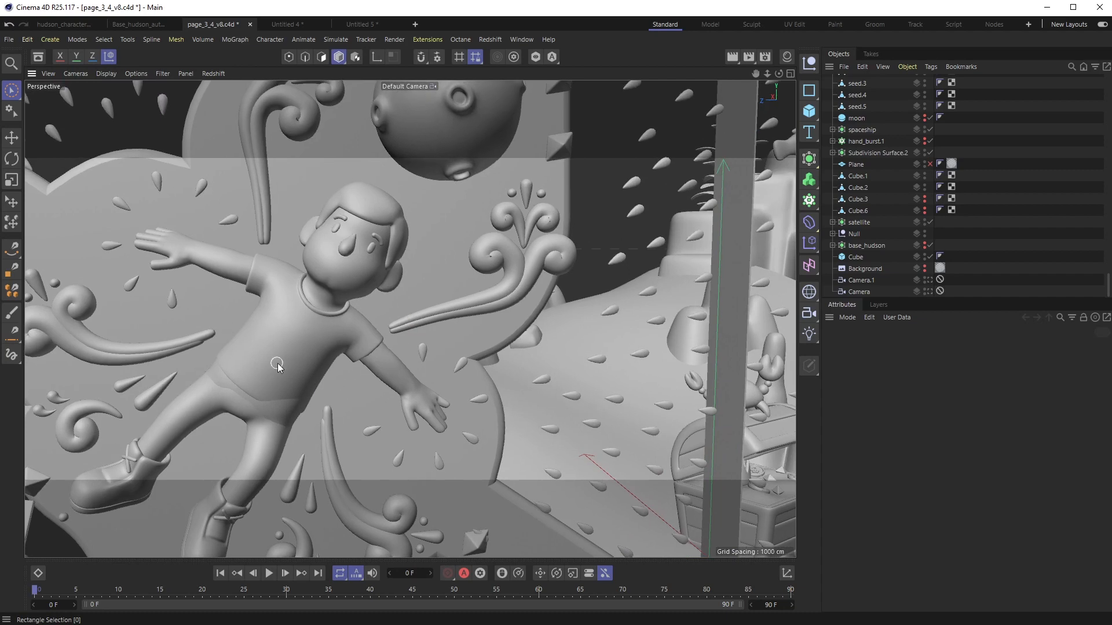
Expand the Null and its base_hudson hierarchy, select the Delta Mush deformer and disable it
click(832, 234)
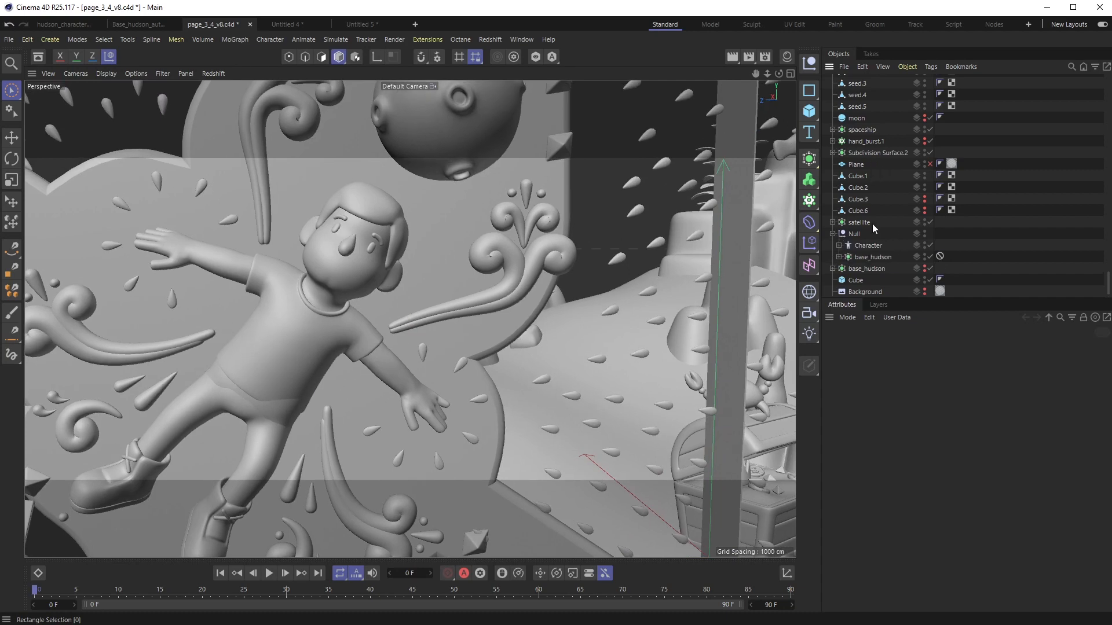
click(838, 256)
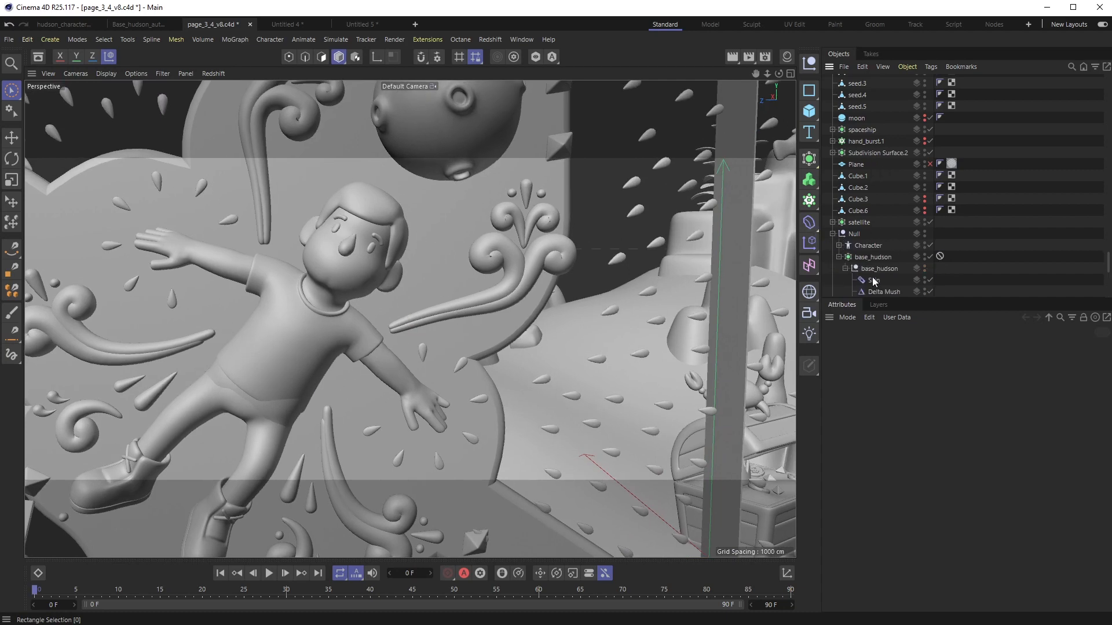
click(872, 256)
scroll(880, 256, down, 3)
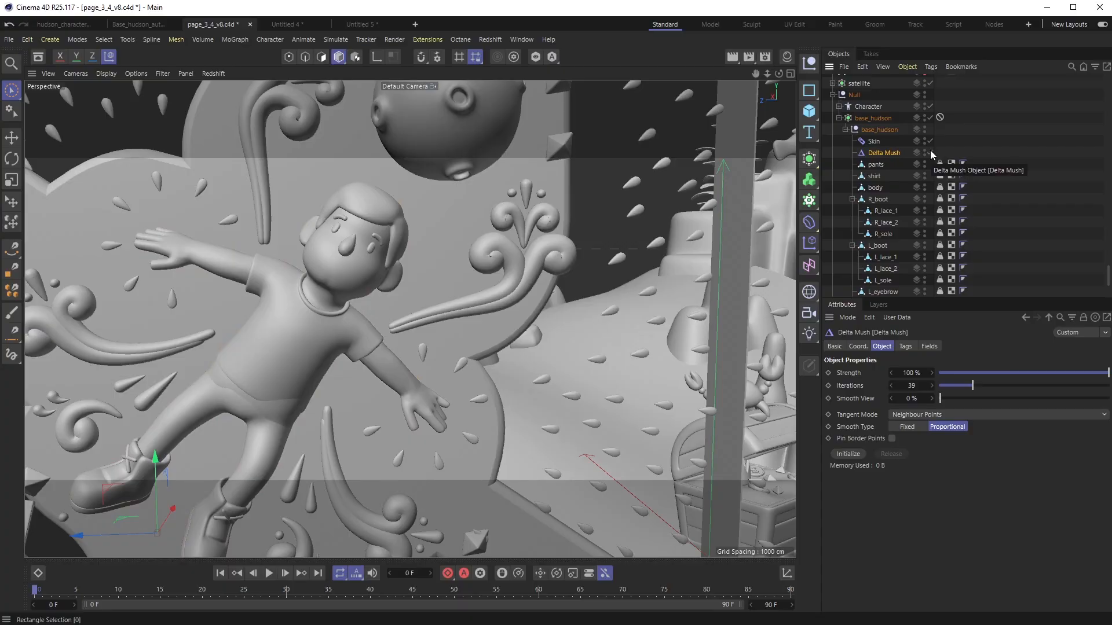
click(930, 153)
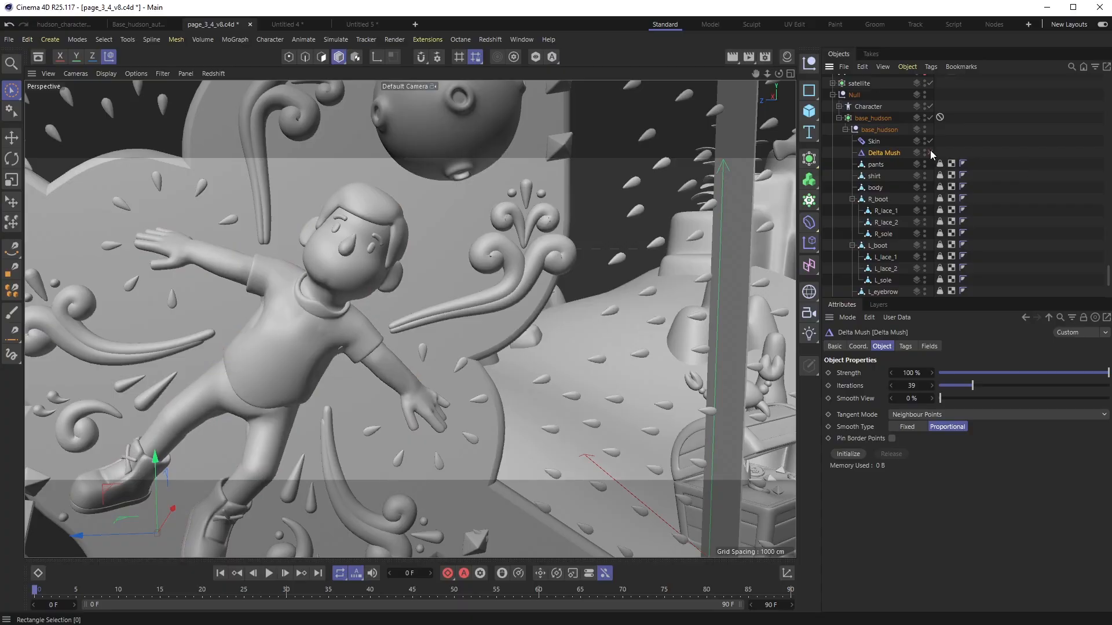
Examine the shirt deformation around the belly, collar and armpit with Delta Mush disabled, from several angles
alt+drag(449, 267, 425, 257)
scroll(389, 251, up, 6)
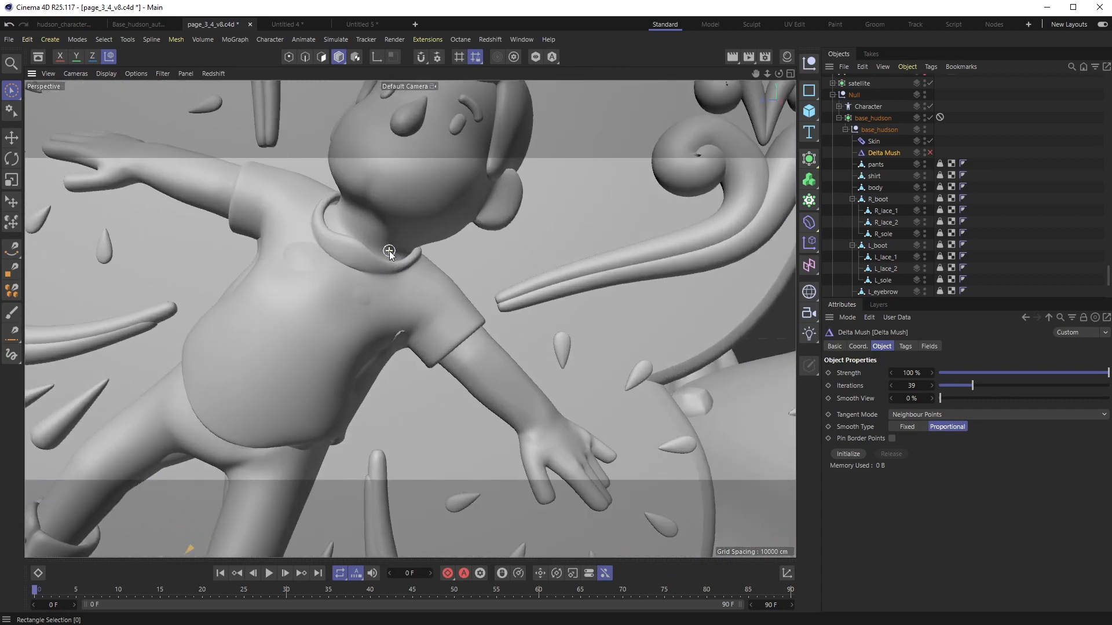
scroll(389, 251, up, 2)
alt+drag(363, 301, 270, 286)
scroll(380, 341, up, 2)
scroll(380, 340, down, 1)
scroll(379, 340, down, 6)
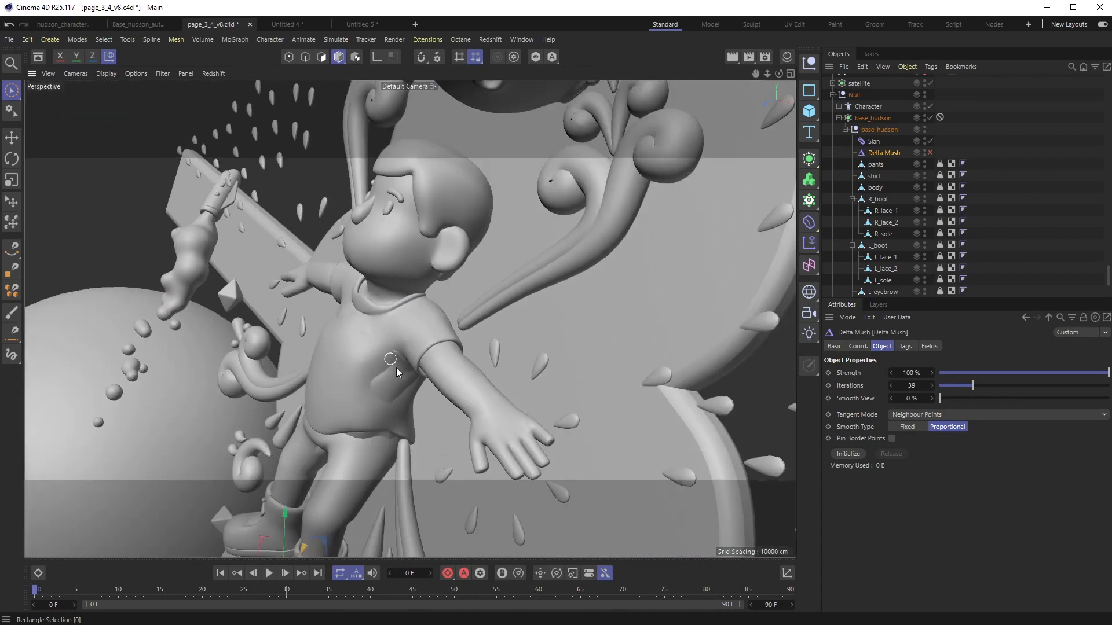
alt+drag(447, 324, 327, 351)
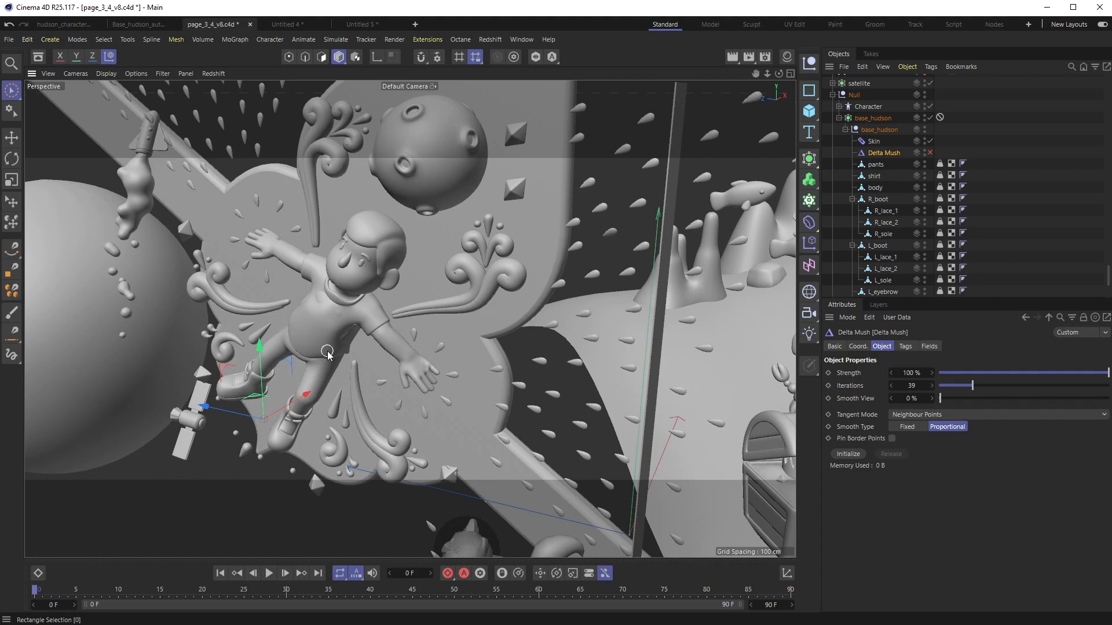
scroll(327, 352, up, 5)
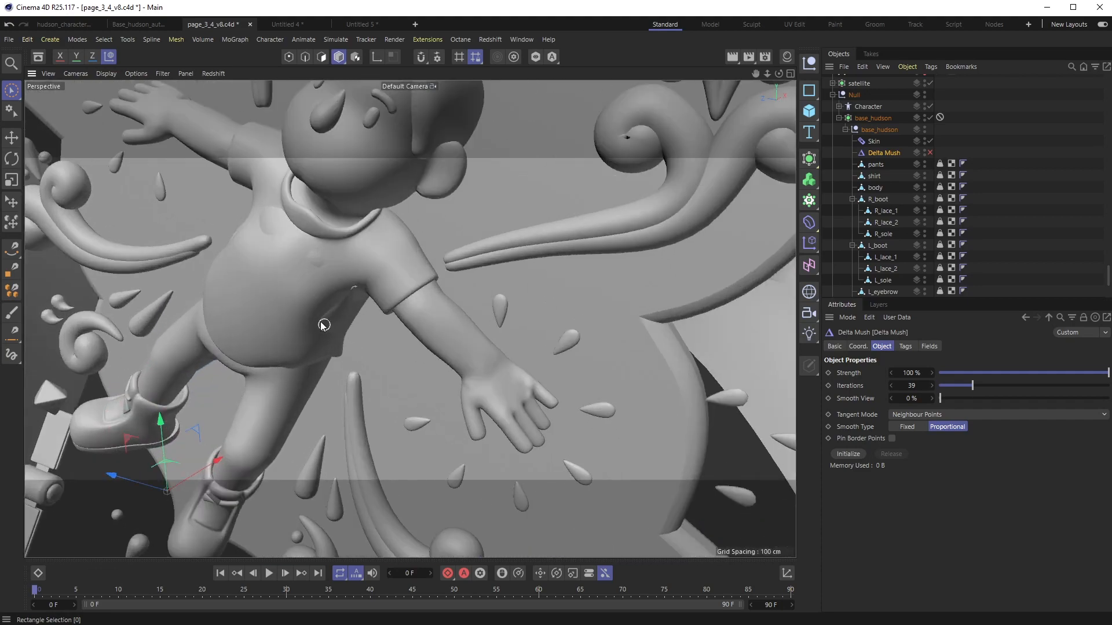
alt+drag(323, 325, 387, 288)
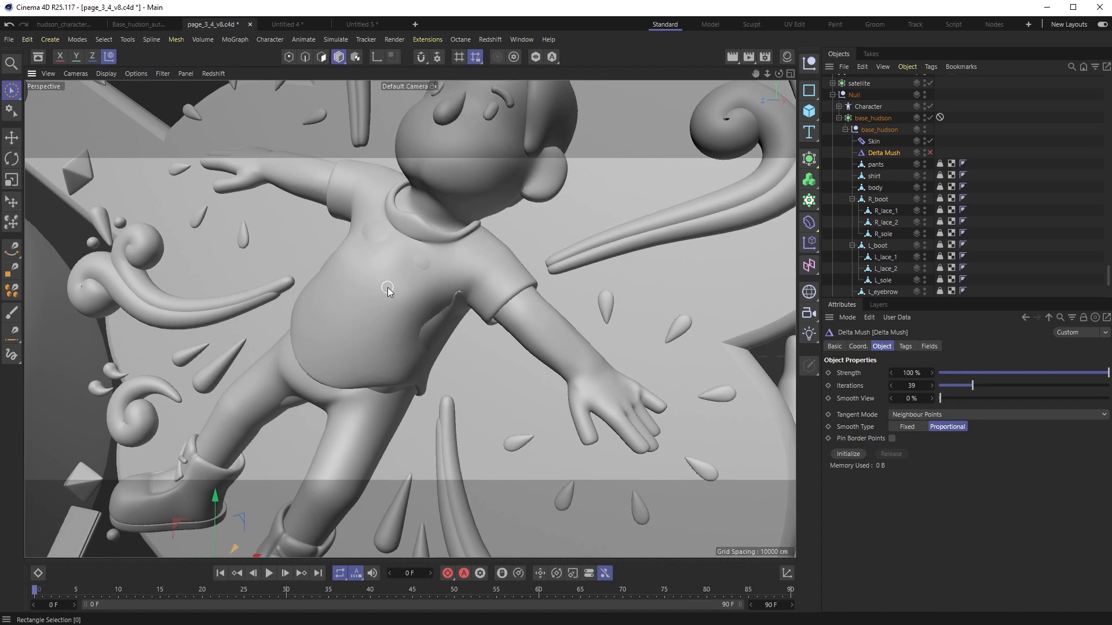
alt+drag(444, 301, 402, 360)
alt+drag(463, 228, 406, 348)
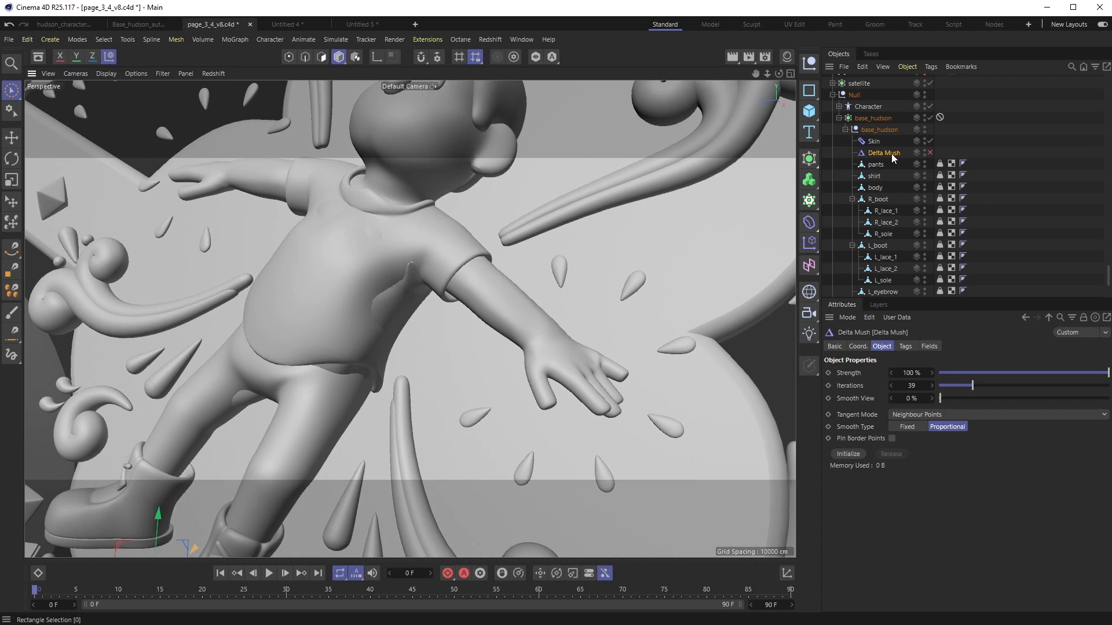
Re-enable the Delta Mush deformer and inspect the smoothed shirt, waist, collar and legs from several angles
click(811, 227)
click(930, 152)
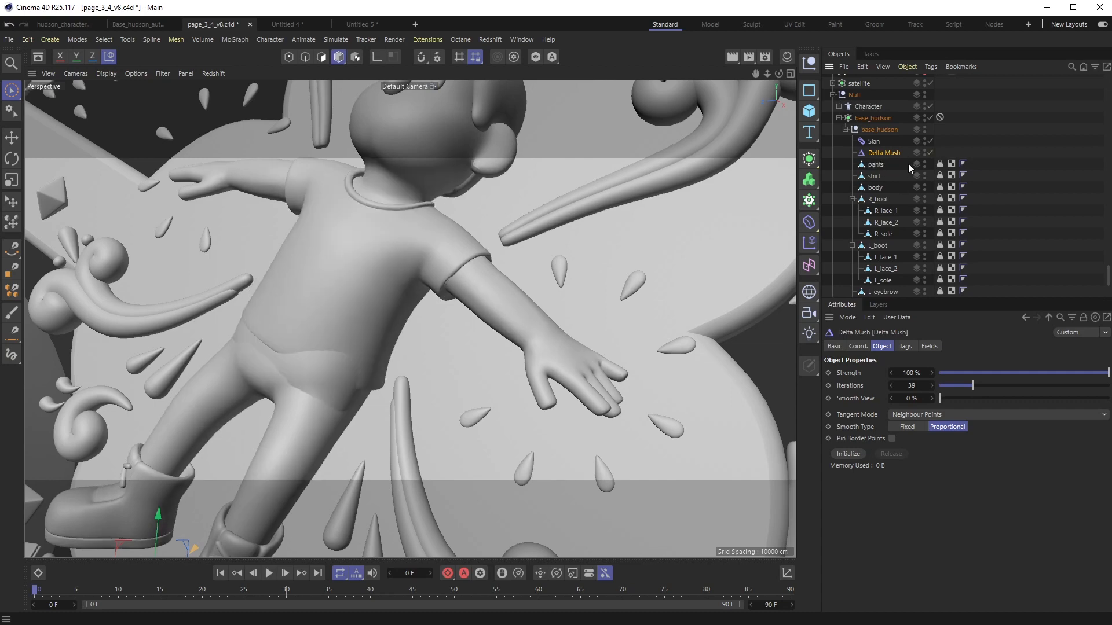
alt+drag(408, 356, 405, 387)
scroll(405, 387, down, 3)
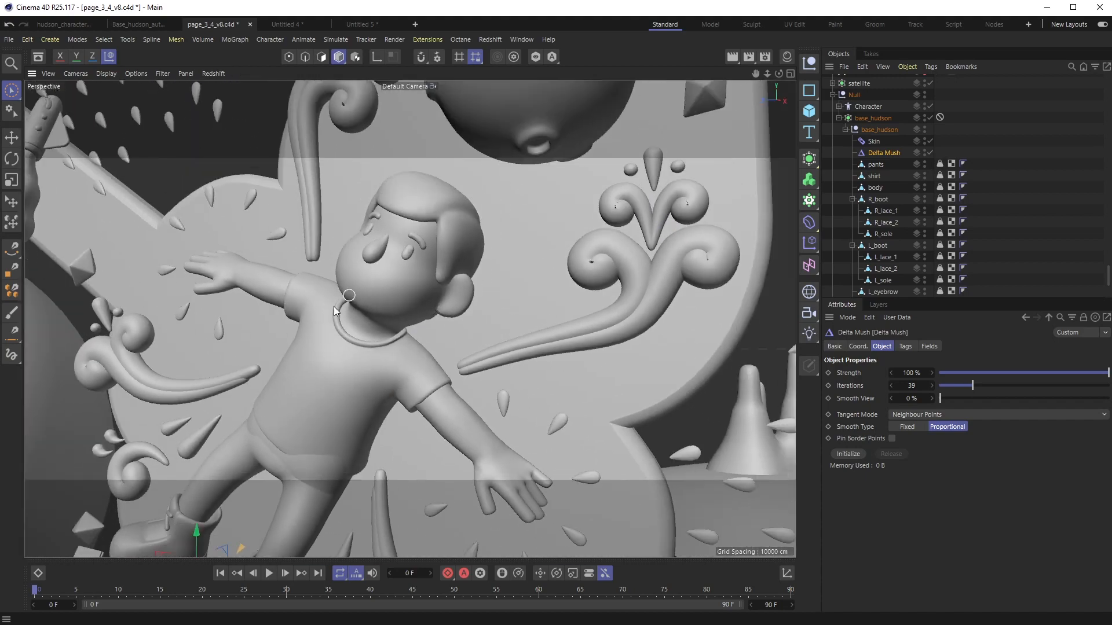
scroll(413, 377, up, 1)
alt+middle_drag(538, 432, 576, 300)
alt+drag(441, 350, 320, 364)
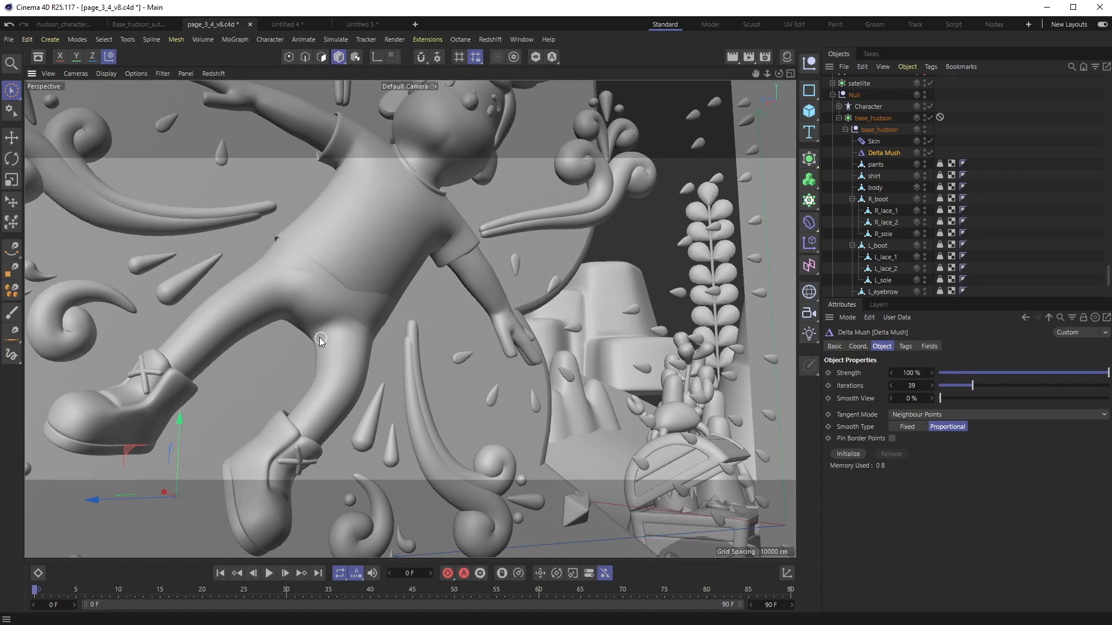
alt+drag(253, 409, 244, 368)
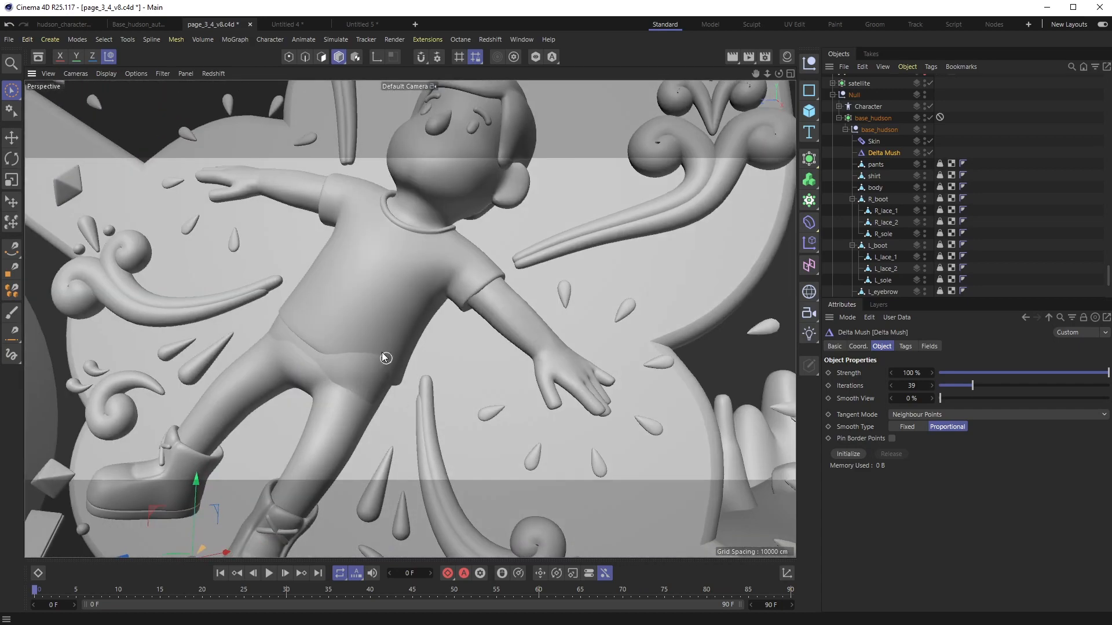
alt+drag(347, 398, 423, 304)
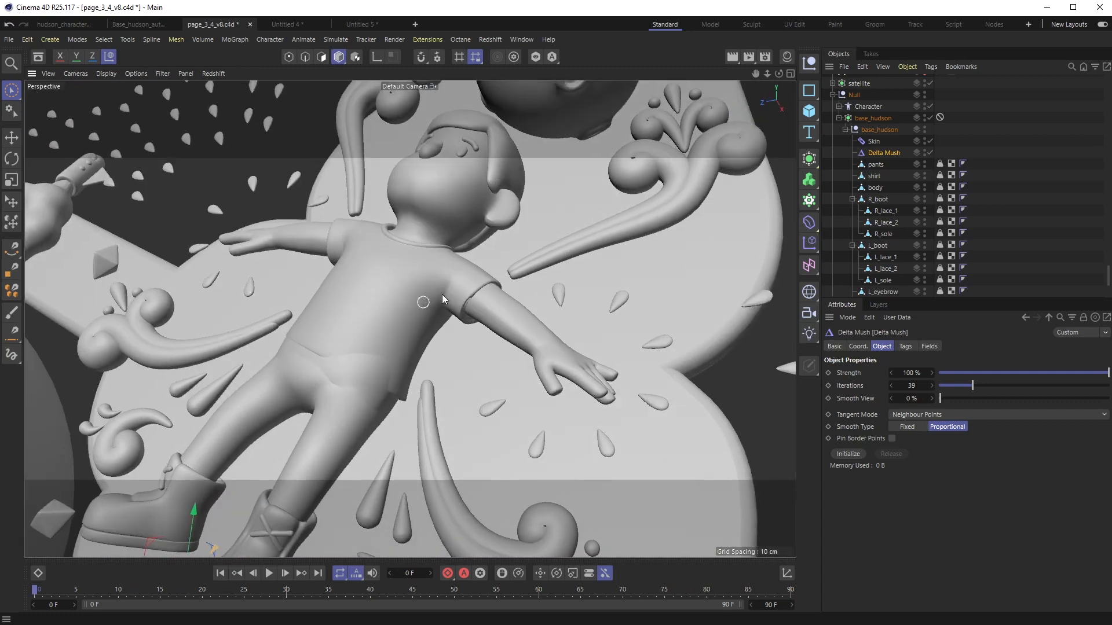
alt+drag(274, 349, 365, 353)
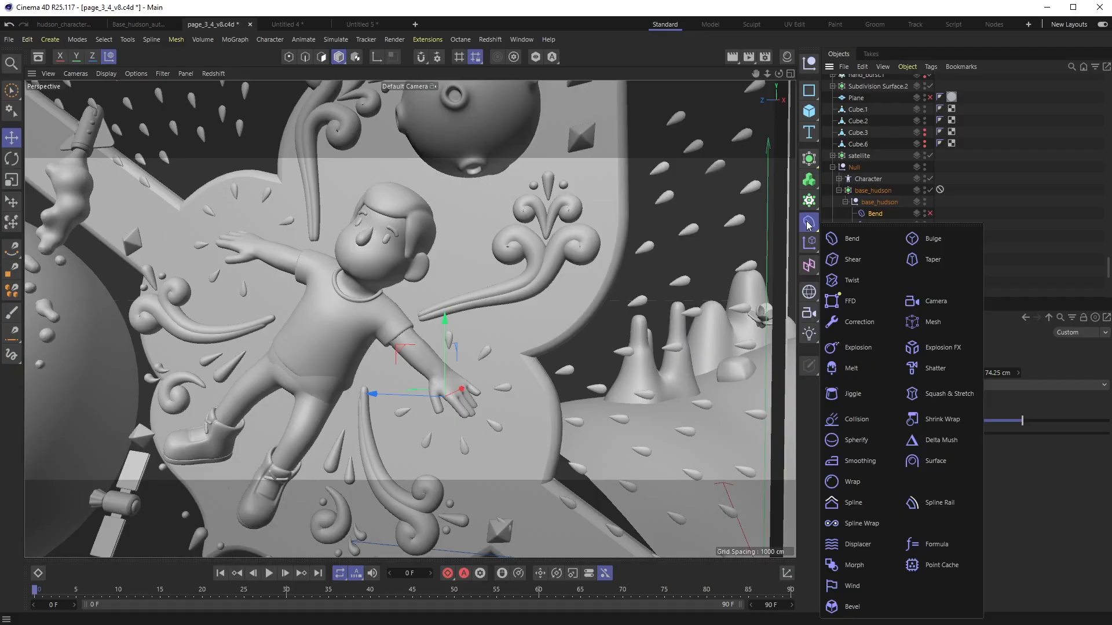
Enable the Bend deformer around Hudson's lower hand and turn on its Keep Length option
click(851, 233)
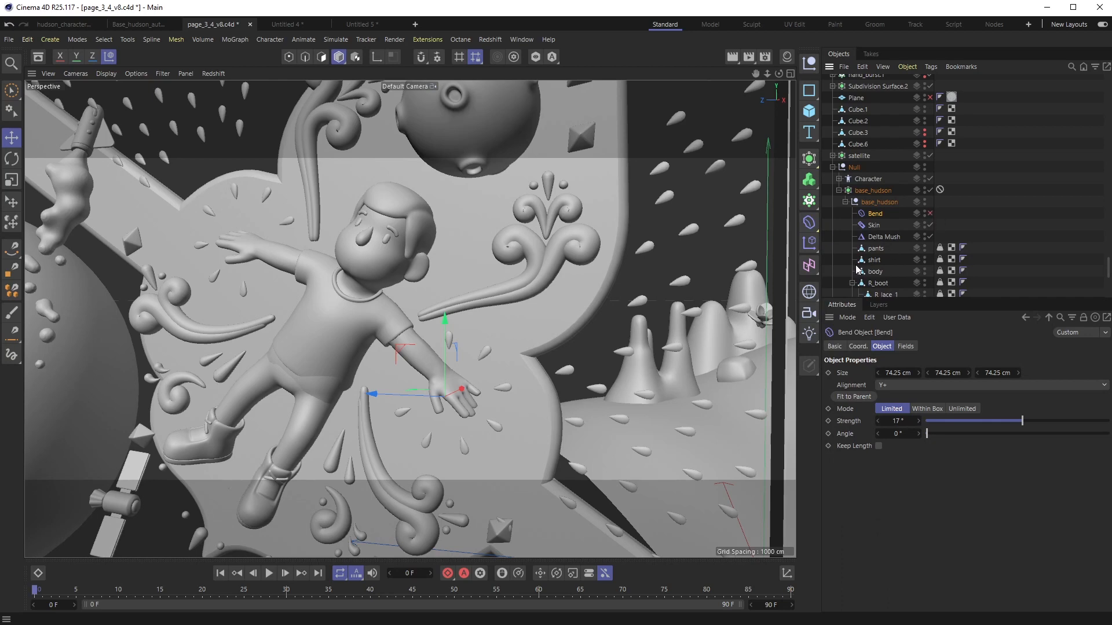
click(929, 213)
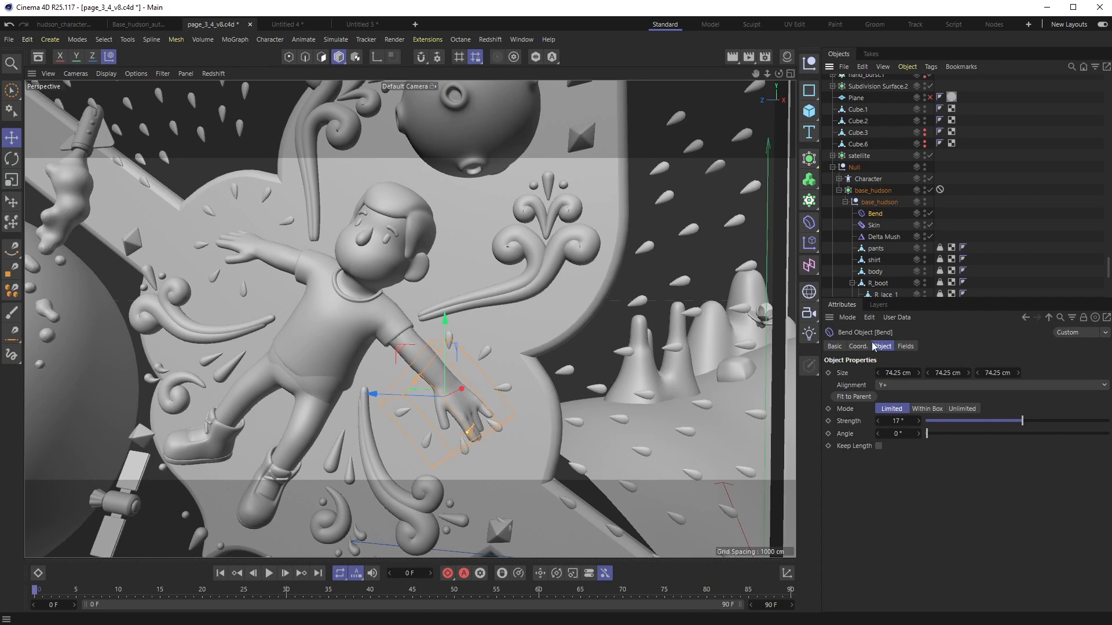
click(878, 446)
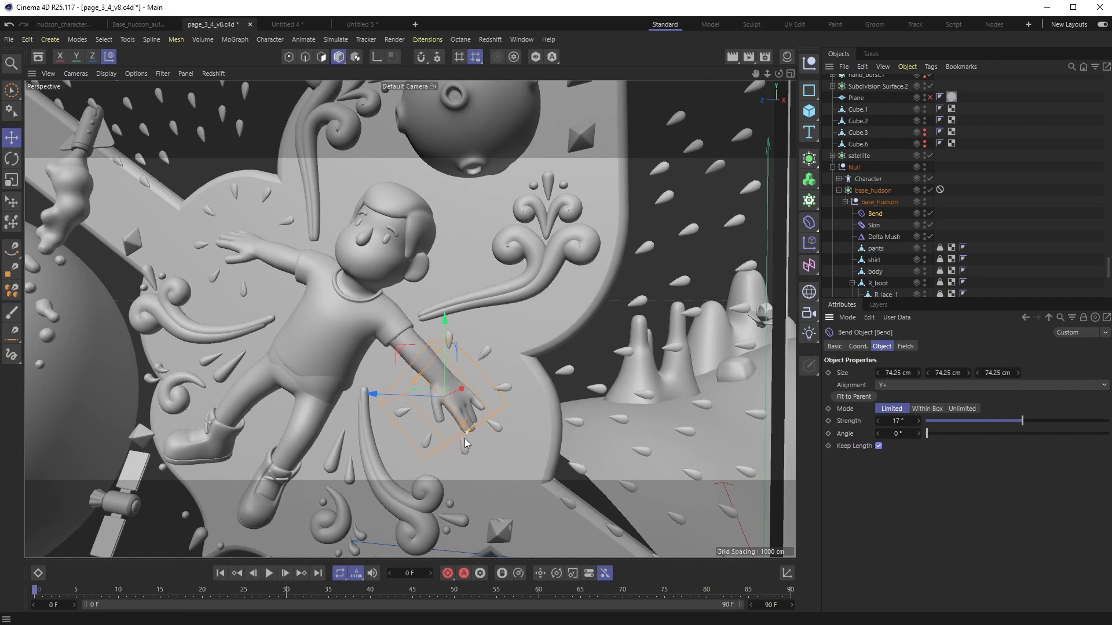
Try shifting the Bend deformer around the hand and raising its strength to 360°, undoing the changes
drag(466, 435, 464, 436)
key(ctrl+z)
key(ctrl+z)
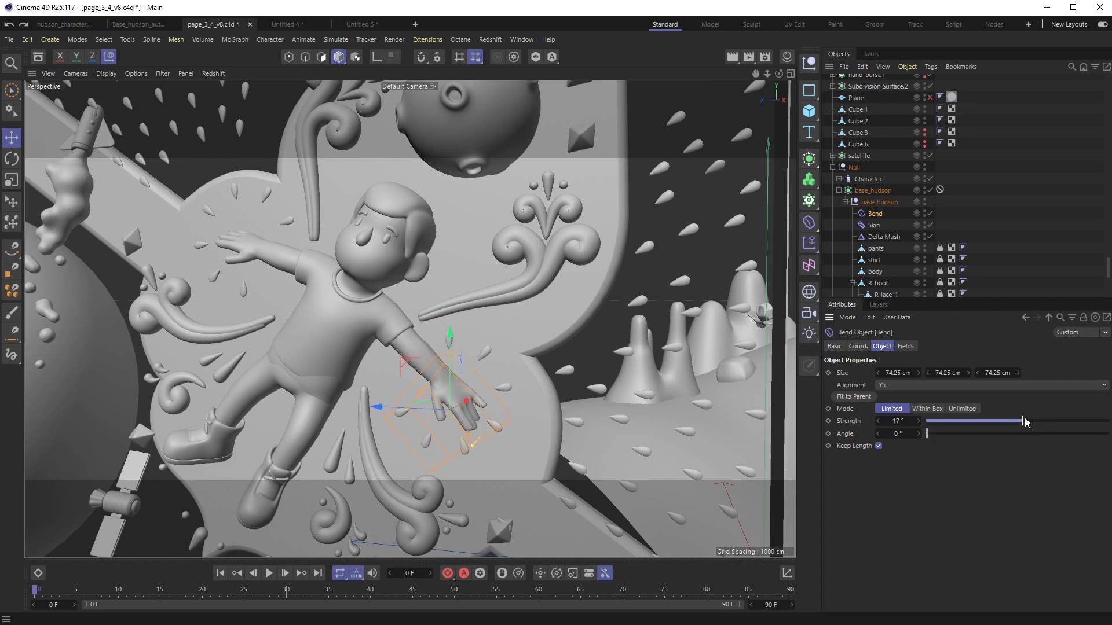
drag(1021, 425, 1109, 420)
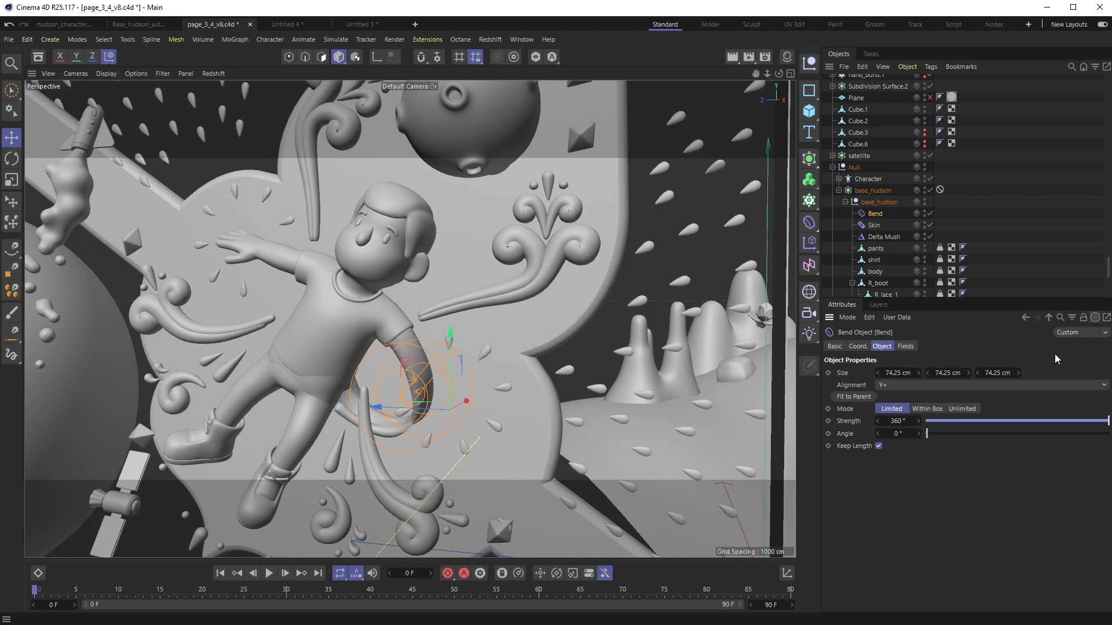
key(ctrl+z)
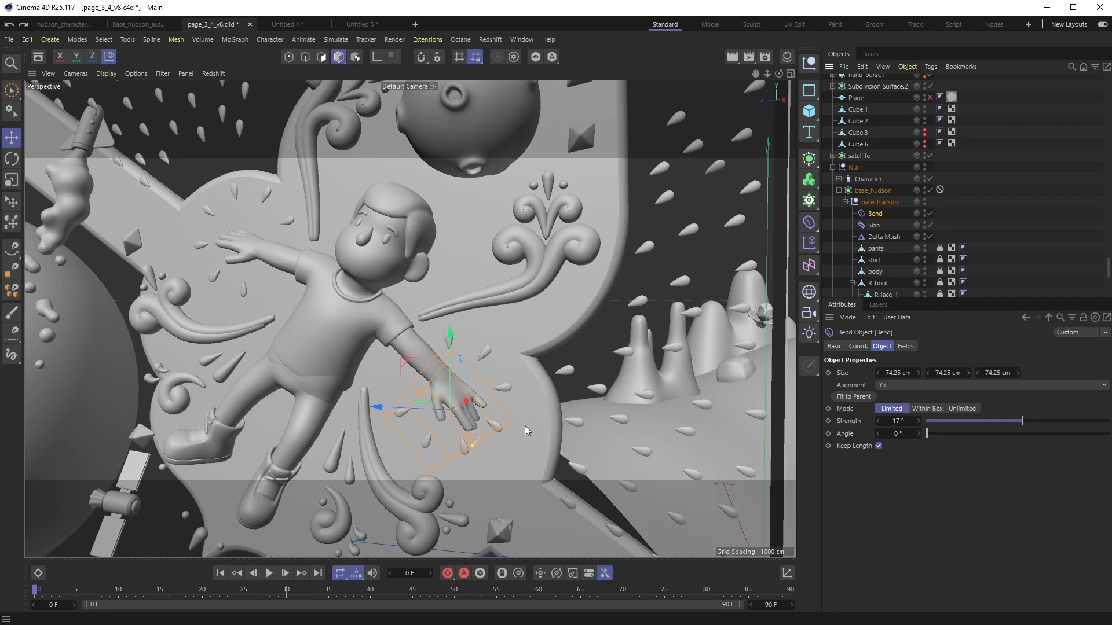
Examine Hudson's bent hand, shirt and waistline up close and from several angles
click(446, 389)
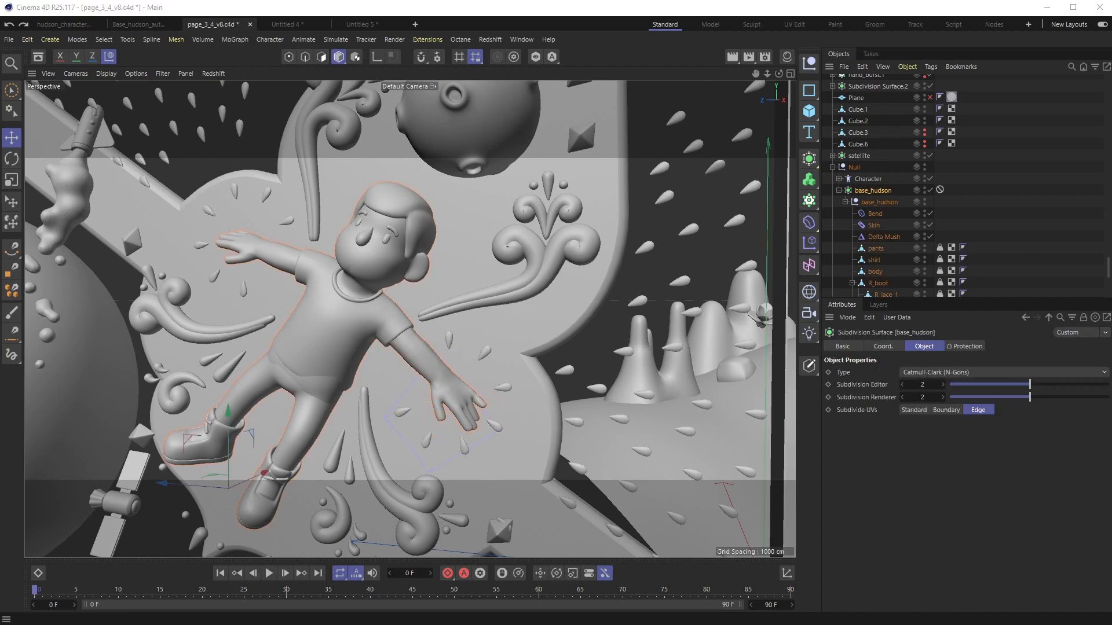
alt+drag(377, 396, 526, 262)
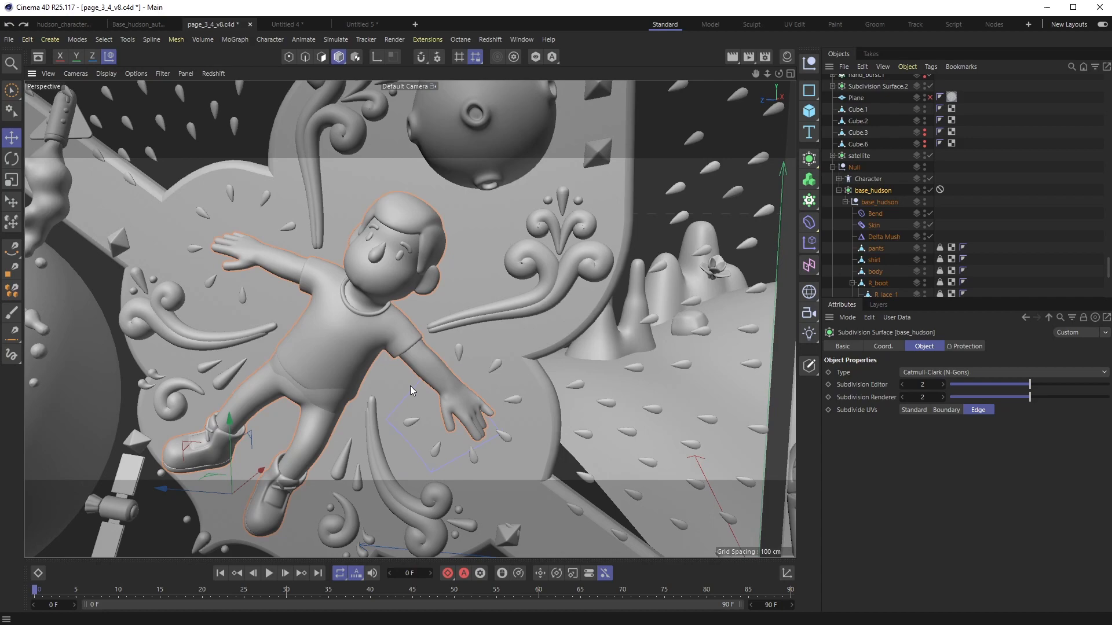
alt+drag(387, 337, 356, 418)
scroll(280, 502, down, 2)
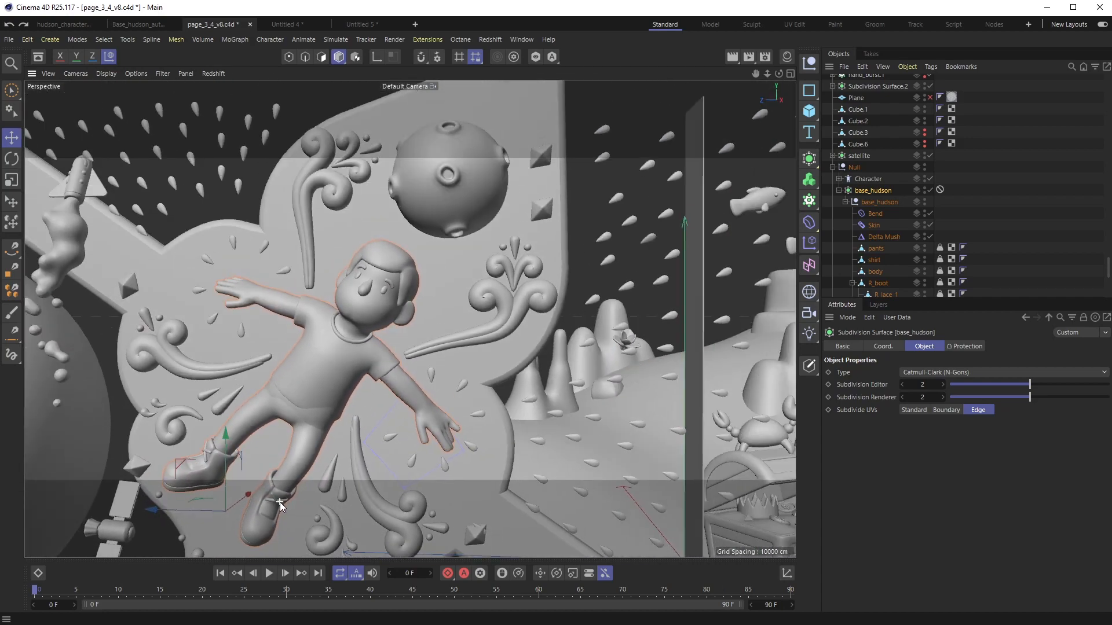
scroll(279, 502, up, 6)
alt+drag(305, 451, 263, 296)
scroll(269, 312, down, 2)
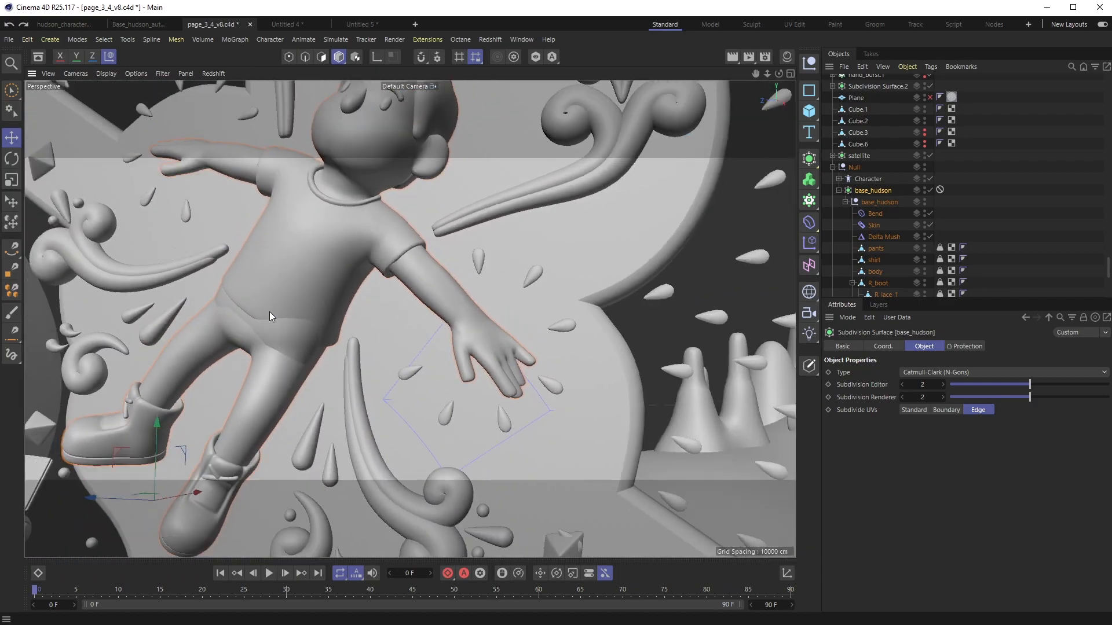
scroll(342, 300, down, 3)
scroll(338, 311, up, 4)
scroll(339, 311, down, 4)
alt+drag(338, 312, 306, 318)
scroll(306, 318, up, 6)
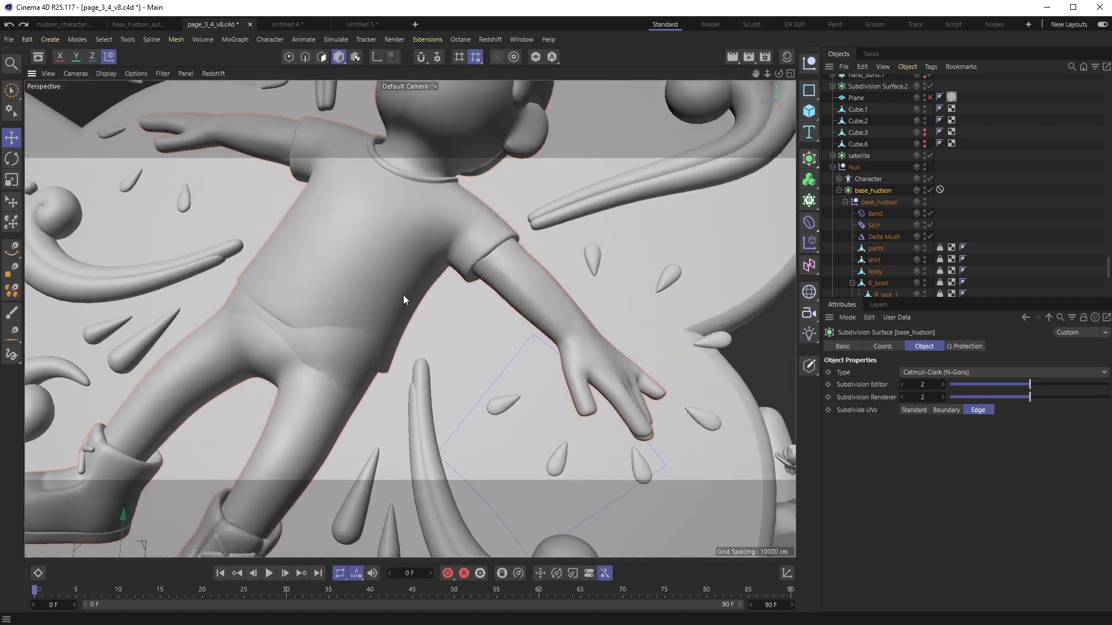
Convert the deformed base_hudson null inside the subdivision surface into a static mesh copy with Current State to Object
click(846, 202)
right_click(889, 248)
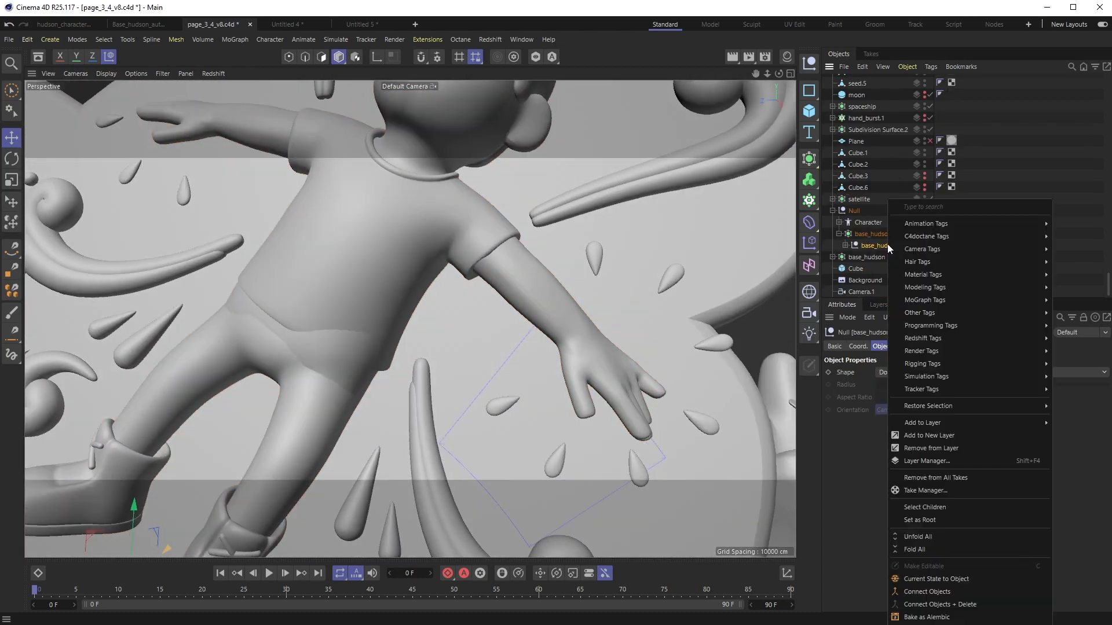
click(968, 581)
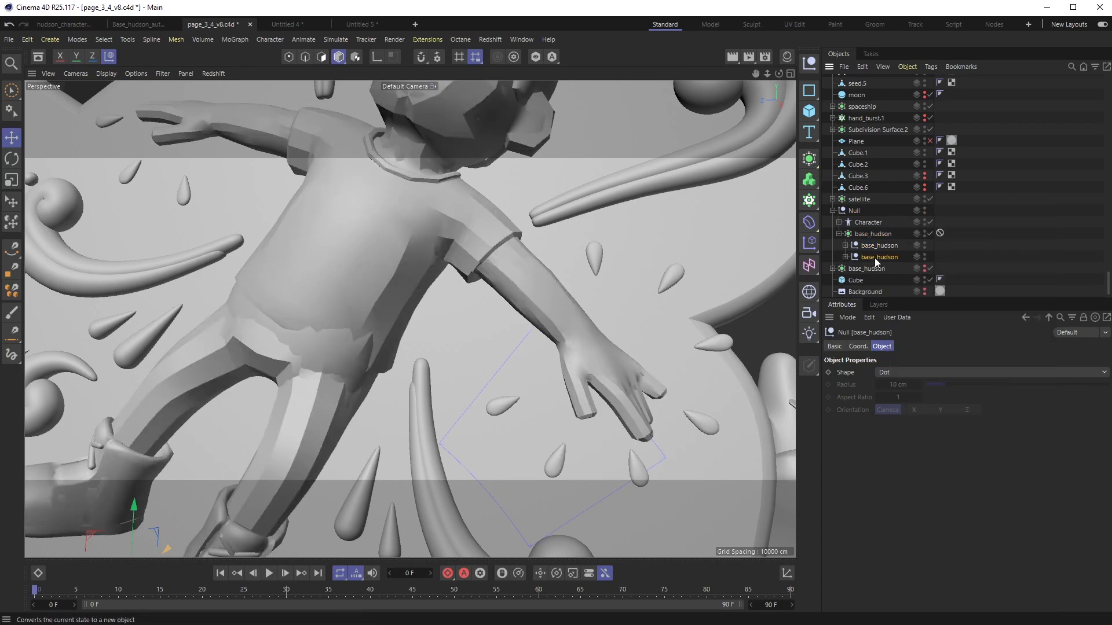
Delete the Character object and the original rigged base_hudson null, keeping only the baked copy
click(877, 223)
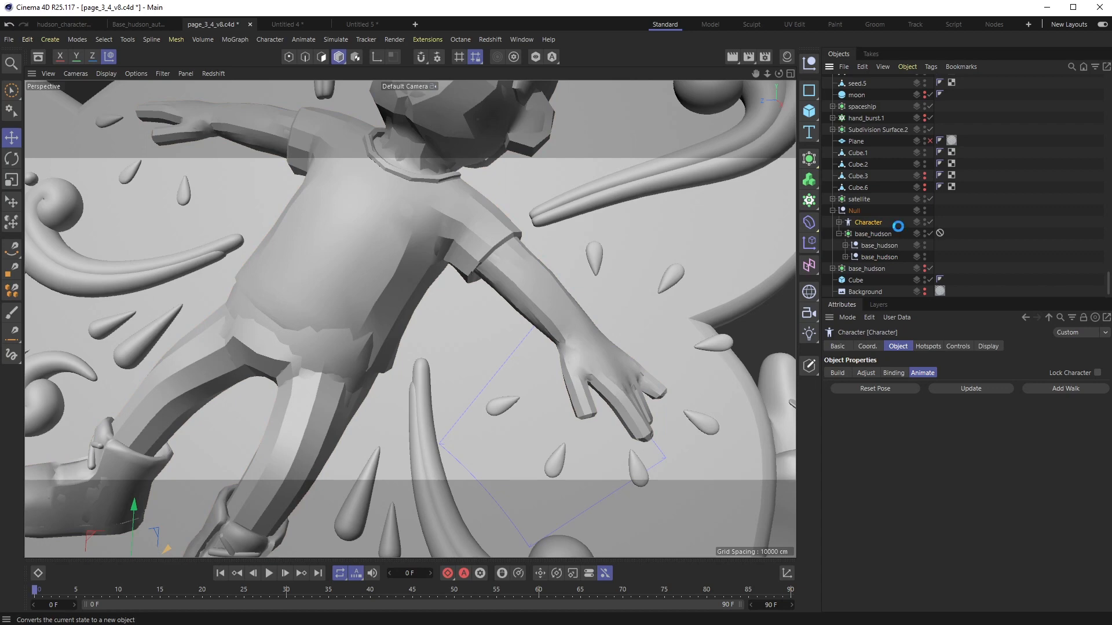
key(Delete)
click(878, 234)
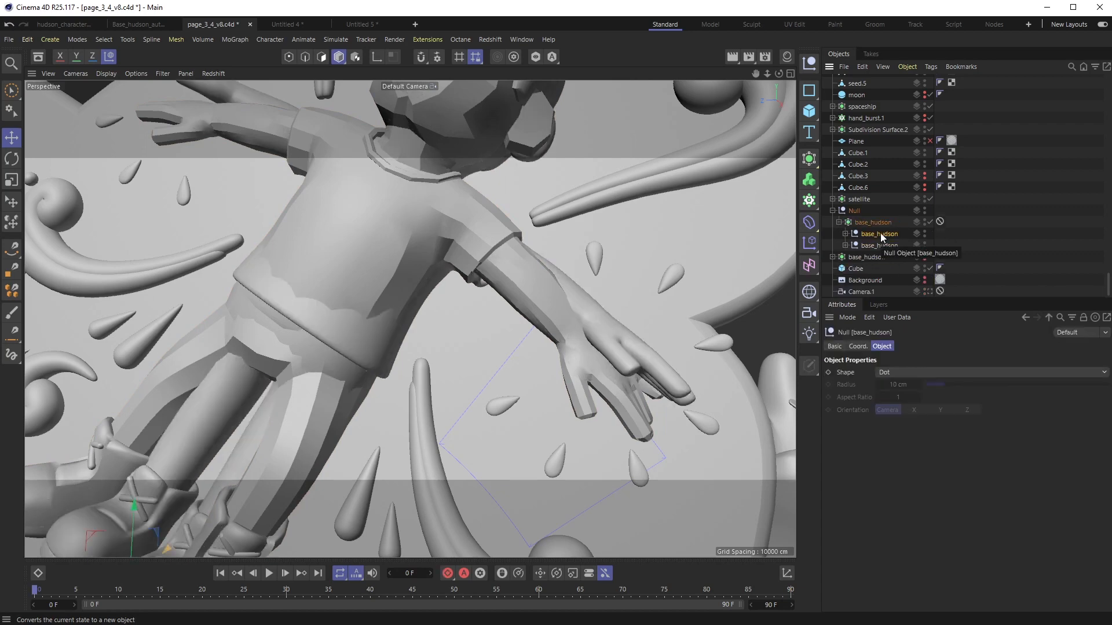
key(Delete)
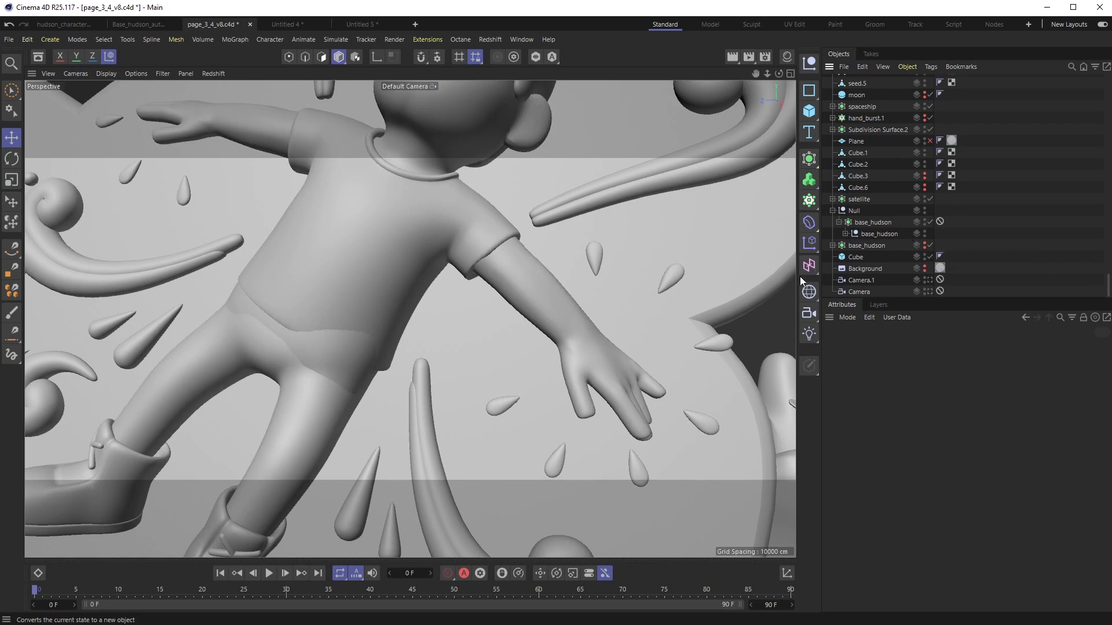
Disable the base_hudson subdivision surface and show the baked body mesh's points for editing
click(930, 222)
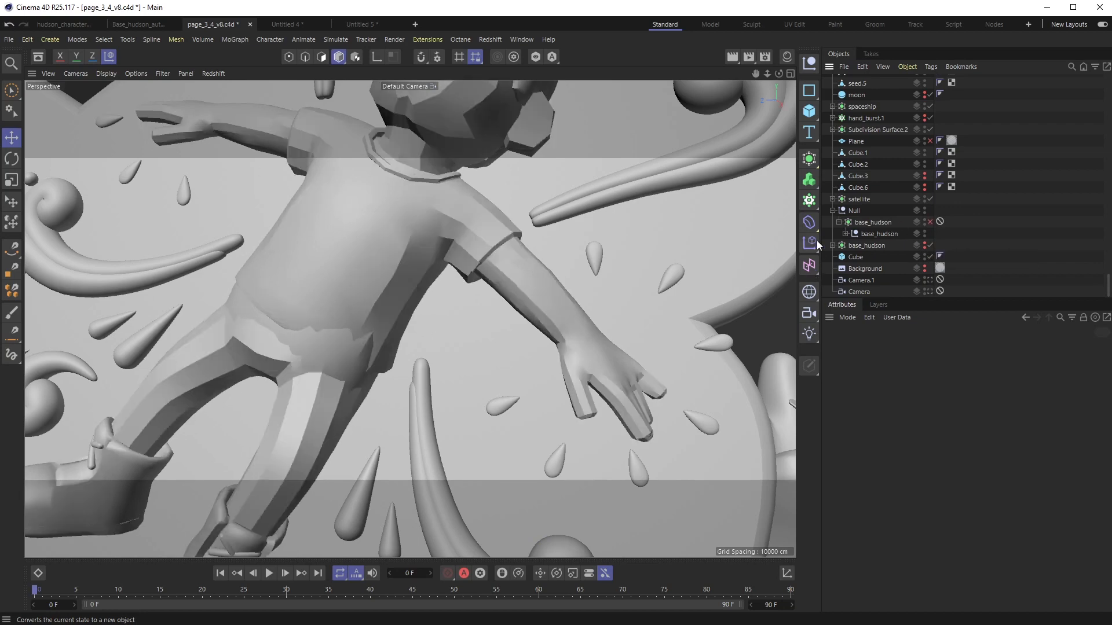
click(845, 234)
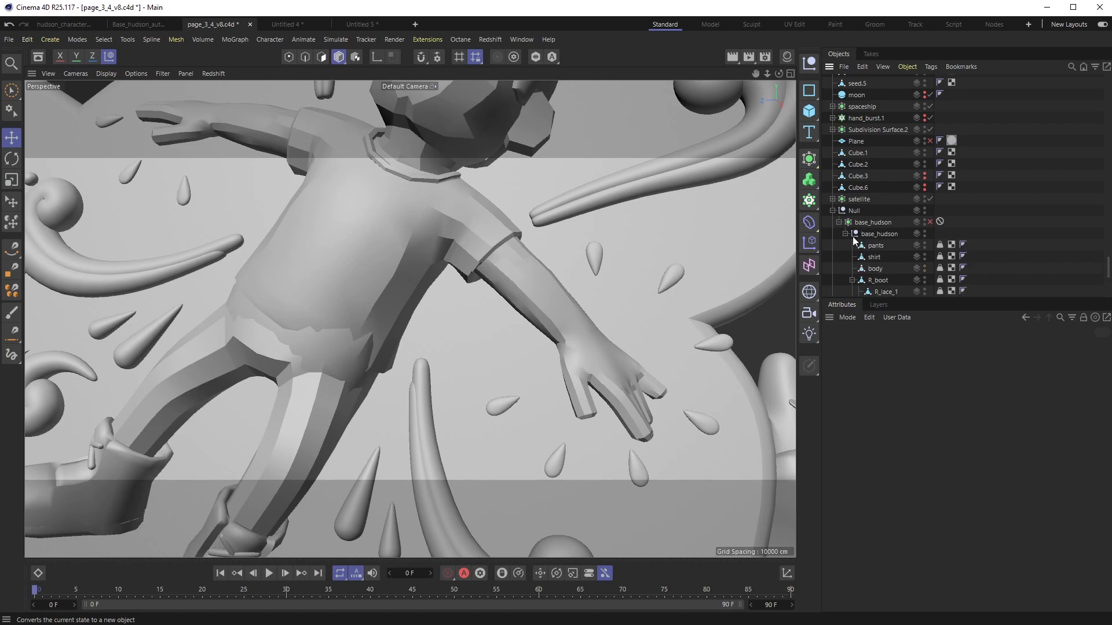
click(875, 269)
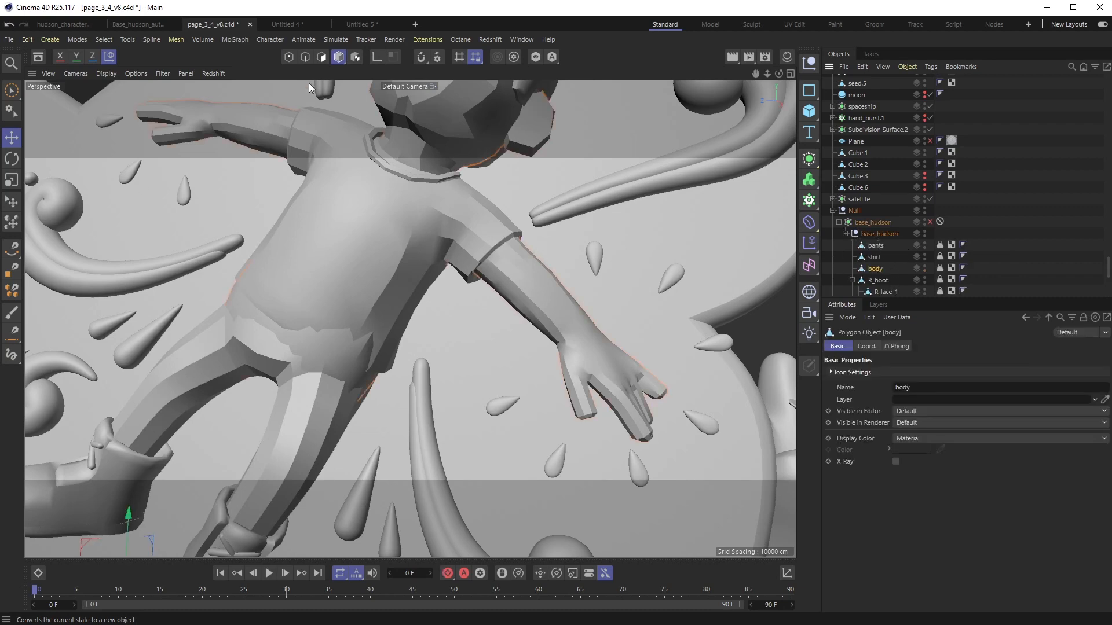
click(289, 56)
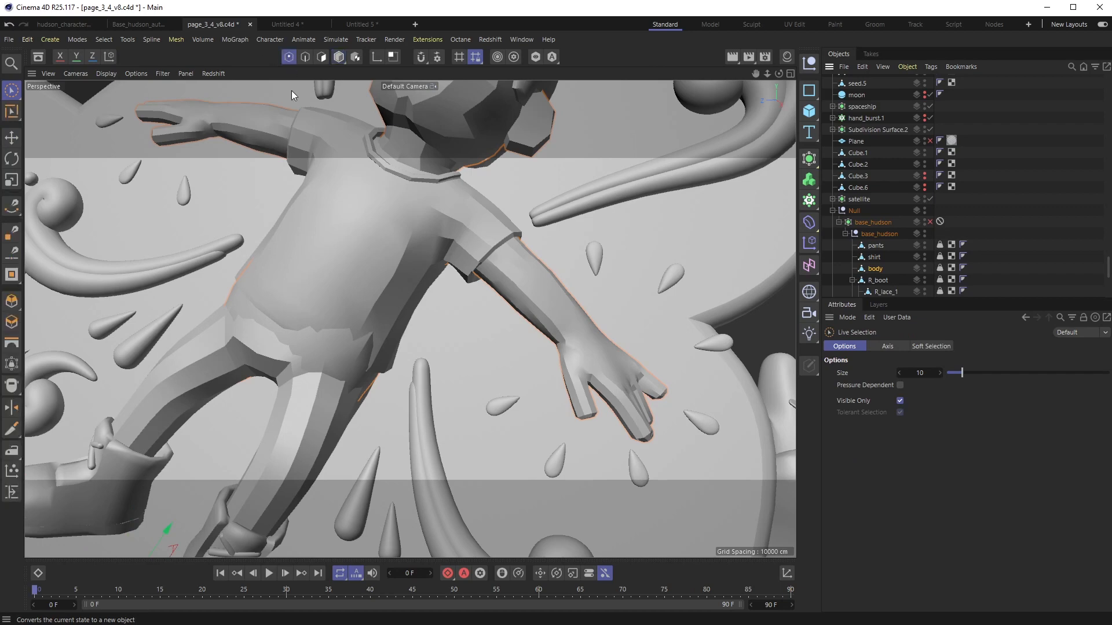
alt+drag(311, 341, 318, 315)
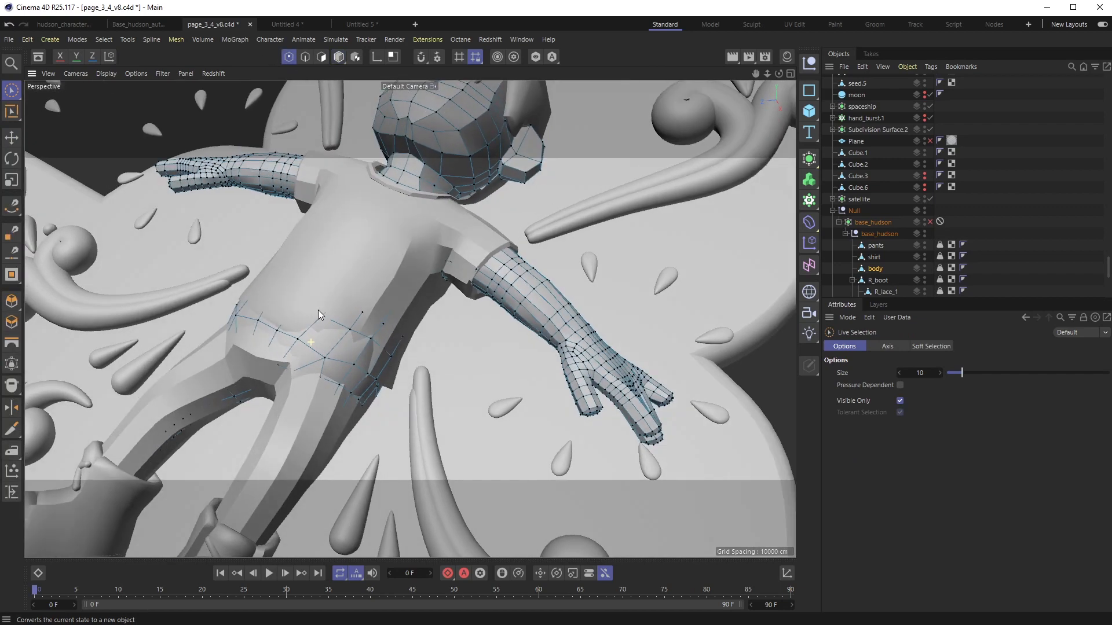
Loop-select the body points poking through at the waist, then rotate and scale them inward beneath the clothing
key(u)
key(l)
click(332, 366)
key(r)
drag(409, 419, 376, 420)
key(e)
alt+drag(262, 370, 336, 352)
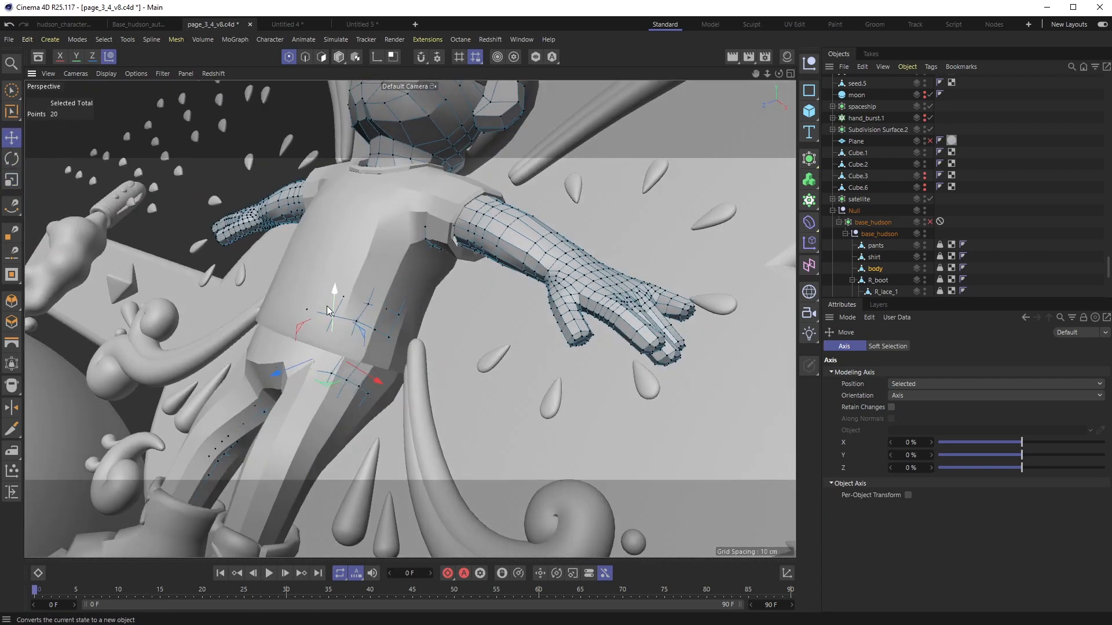
key(t)
drag(387, 385, 363, 397)
Loop-select the remaining body points around the hips and upper thigh and scale them inward beneath the pants
key(u)
key(l)
drag(417, 372, 333, 435)
key(u)
key(l)
click(352, 383)
key(t)
mouse_move(353, 405)
alt+mouse_down()
mouse_move(433, 419)
mouse_move(427, 442)
alt+mouse_up()
Re-enable the base_hudson subdivision surface and check Hudson up close and within the whole scene
click(930, 222)
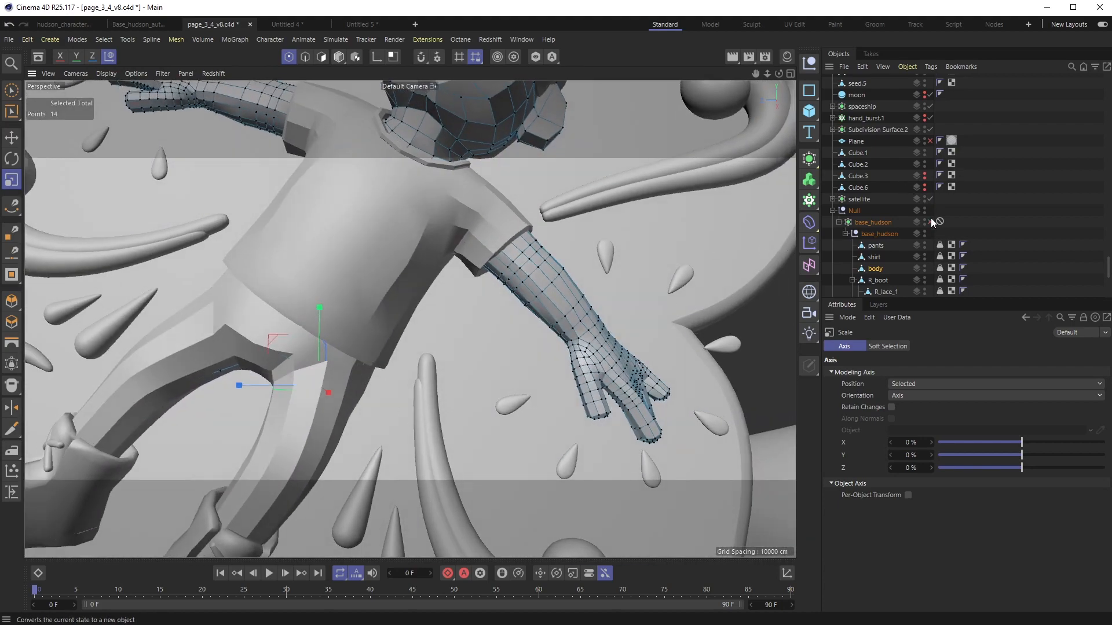
scroll(428, 336, up, 5)
scroll(428, 339, down, 10)
mouse_move(431, 336)
alt+mouse_down()
mouse_move(497, 360)
mouse_move(425, 395)
mouse_move(474, 398)
mouse_move(443, 407)
alt+mouse_up()
scroll(427, 397, down, 2)
scroll(440, 406, down, 3)
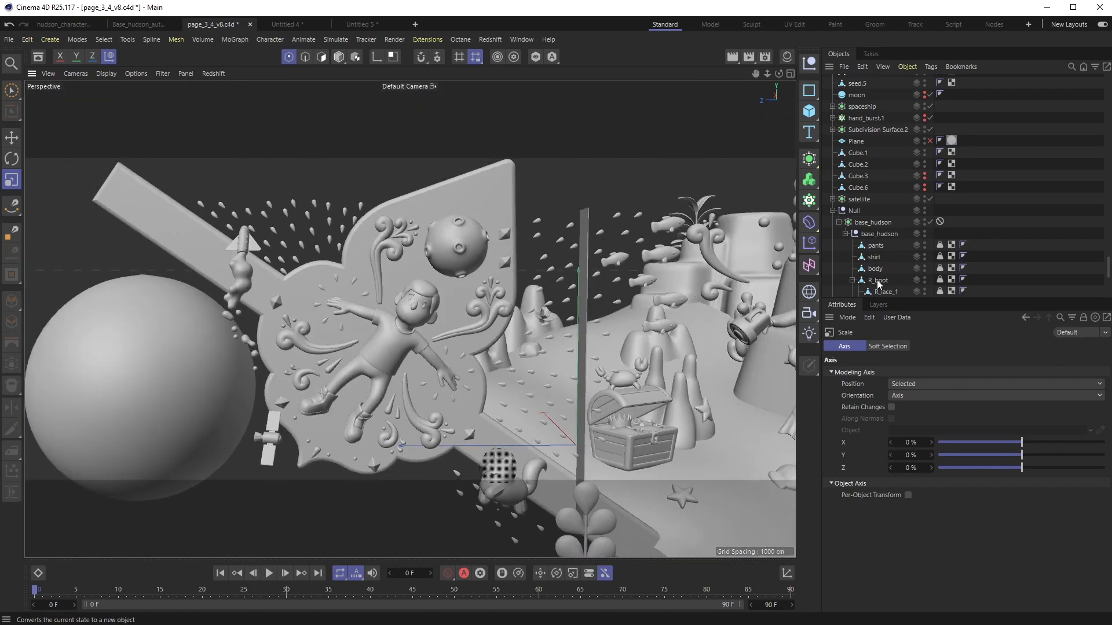
mouse_move(459, 347)
alt+mouse_down()
mouse_move(464, 333)
mouse_move(492, 358)
alt+mouse_up()
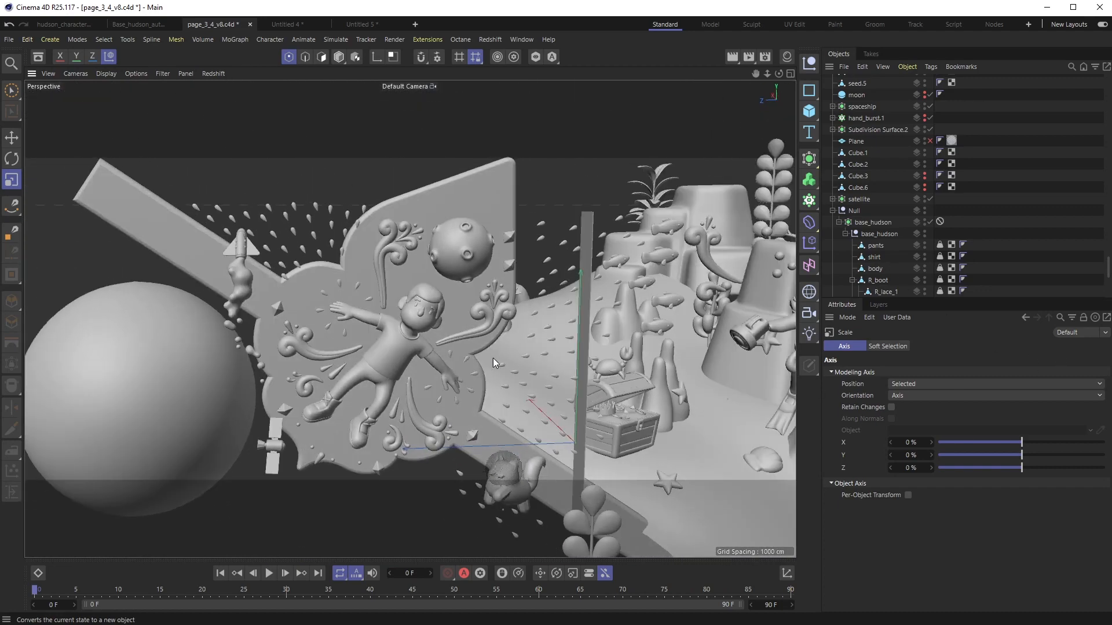
alt+drag(460, 352, 402, 329)
scroll(404, 328, down, 3)
scroll(404, 328, up, 3)
scroll(457, 320, up, 5)
alt+drag(367, 379, 366, 406)
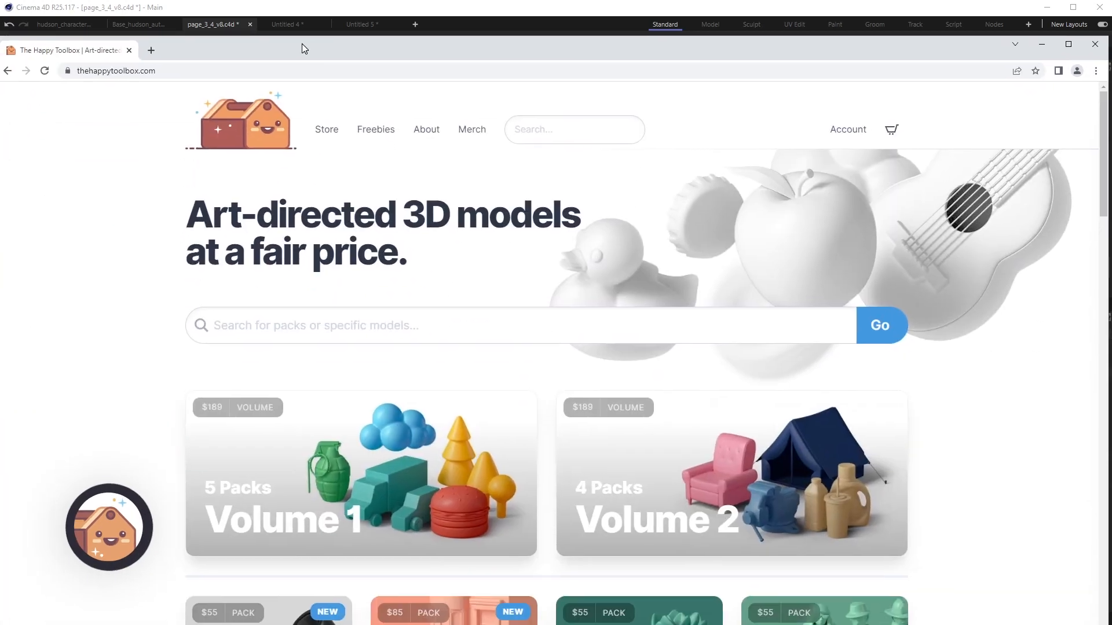
Switch to the web browser and look through the 3D model packs on thehappytoolbox.com
scroll(390, 283, down, 9)
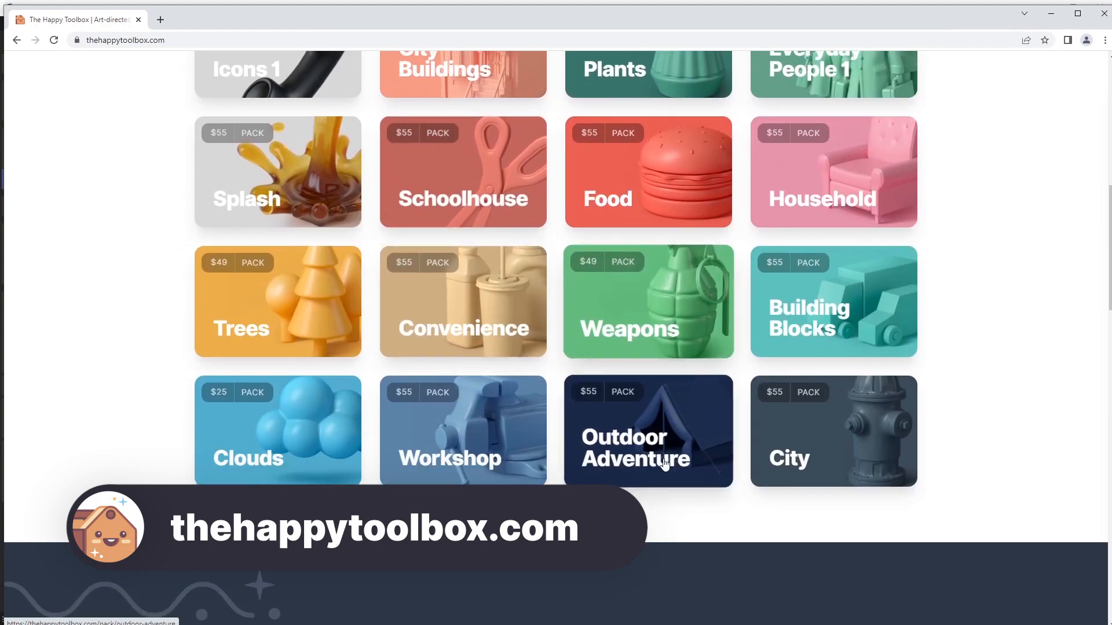
scroll(707, 487, up, 4)
scroll(706, 489, up, 6)
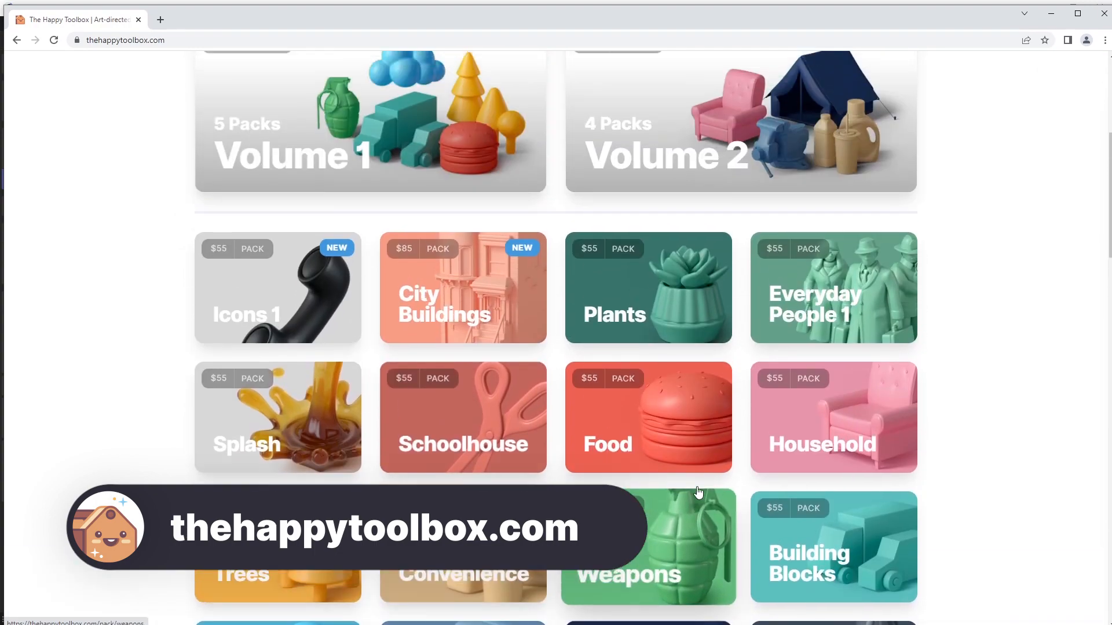